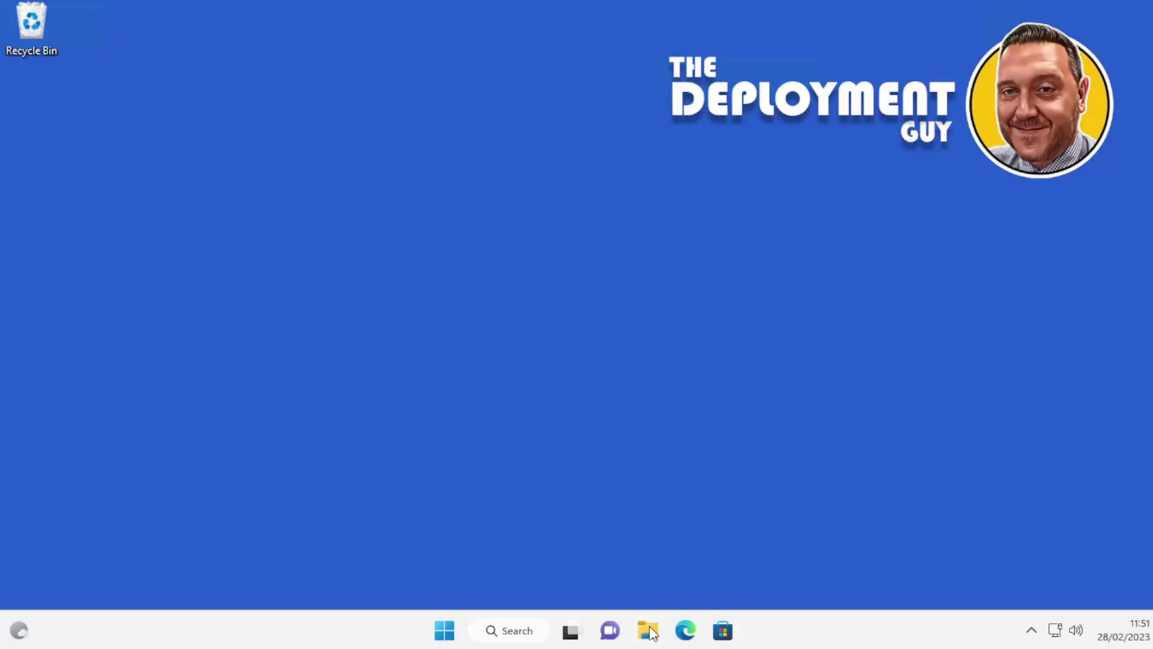
Step: Open File Explorer and create a new folder named Layouts on the C: drive root
click(649, 630)
click(179, 475)
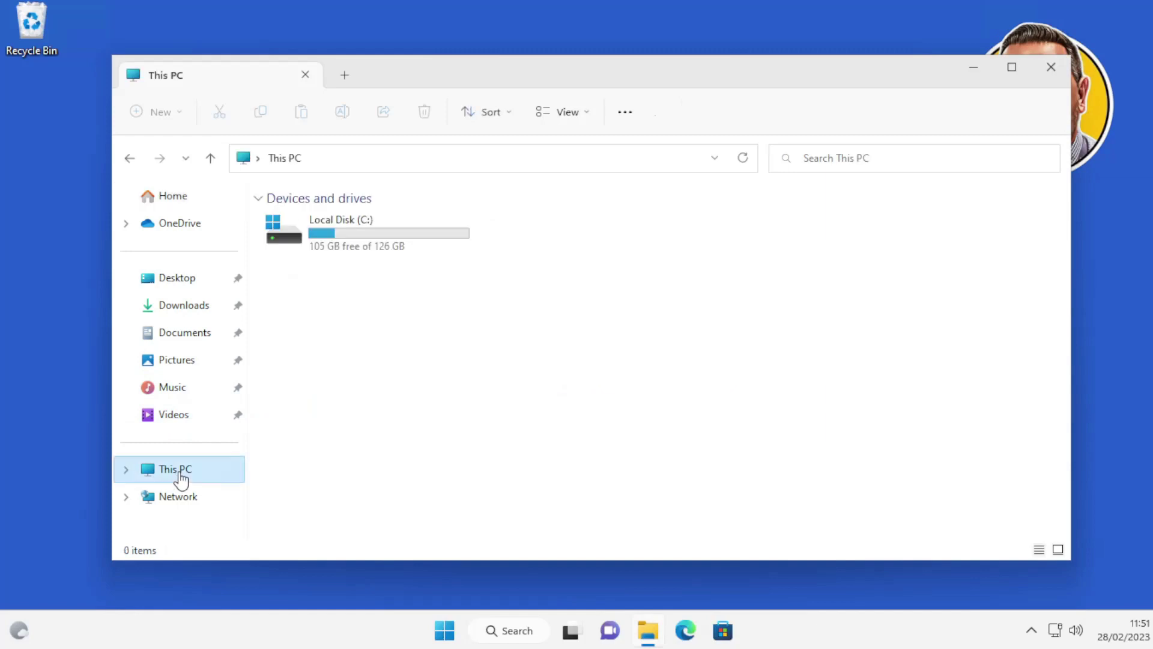
double_click(337, 238)
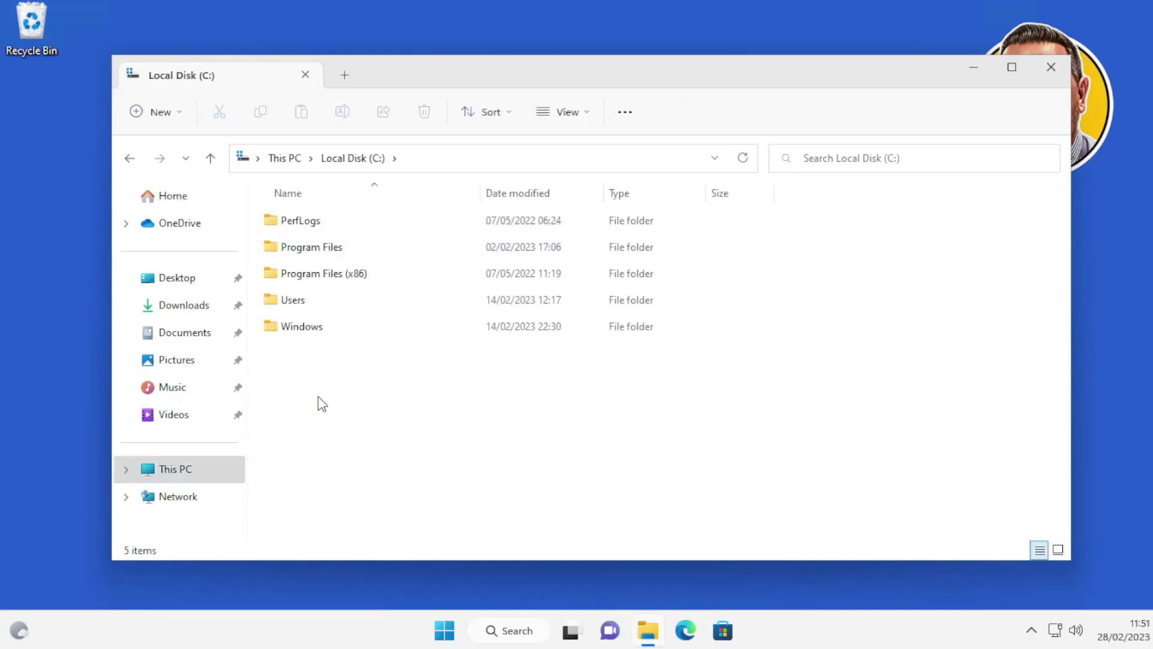
right_click(324, 435)
mouse_move(412, 324)
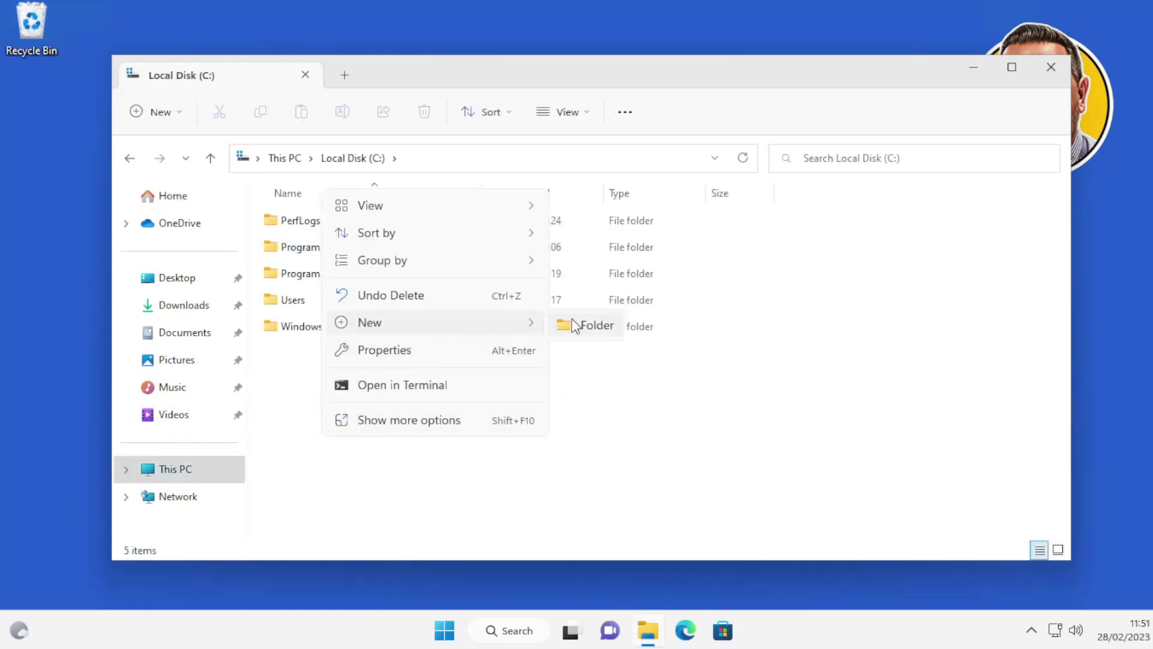
click(575, 325)
text(L)
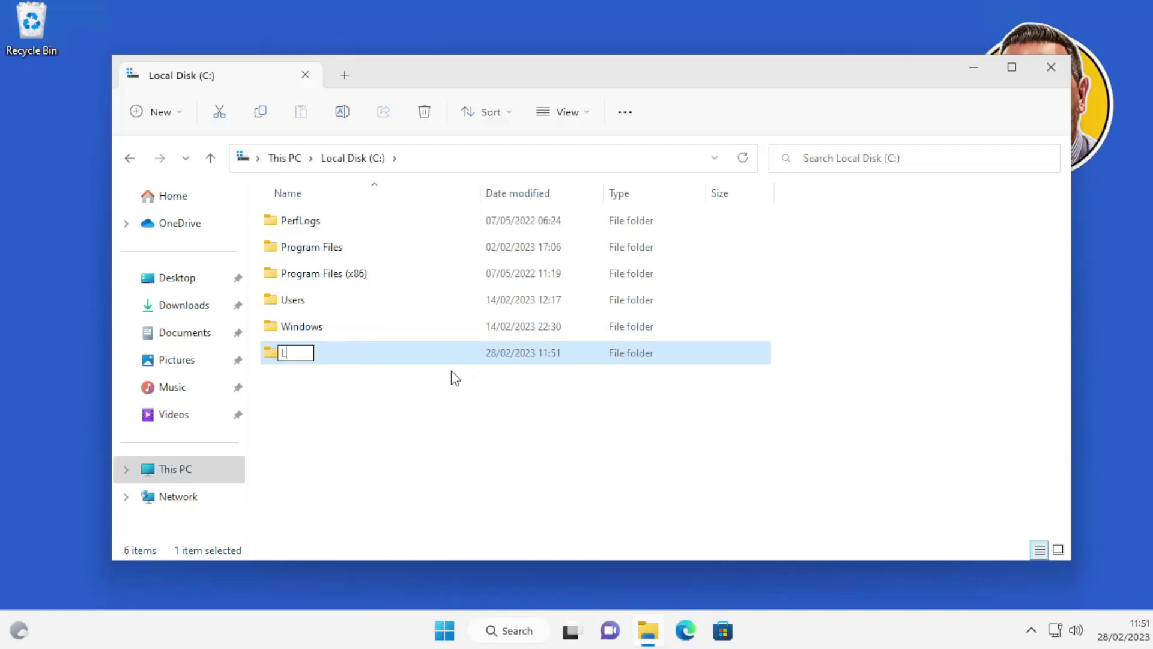
text(ayouts)
click(334, 421)
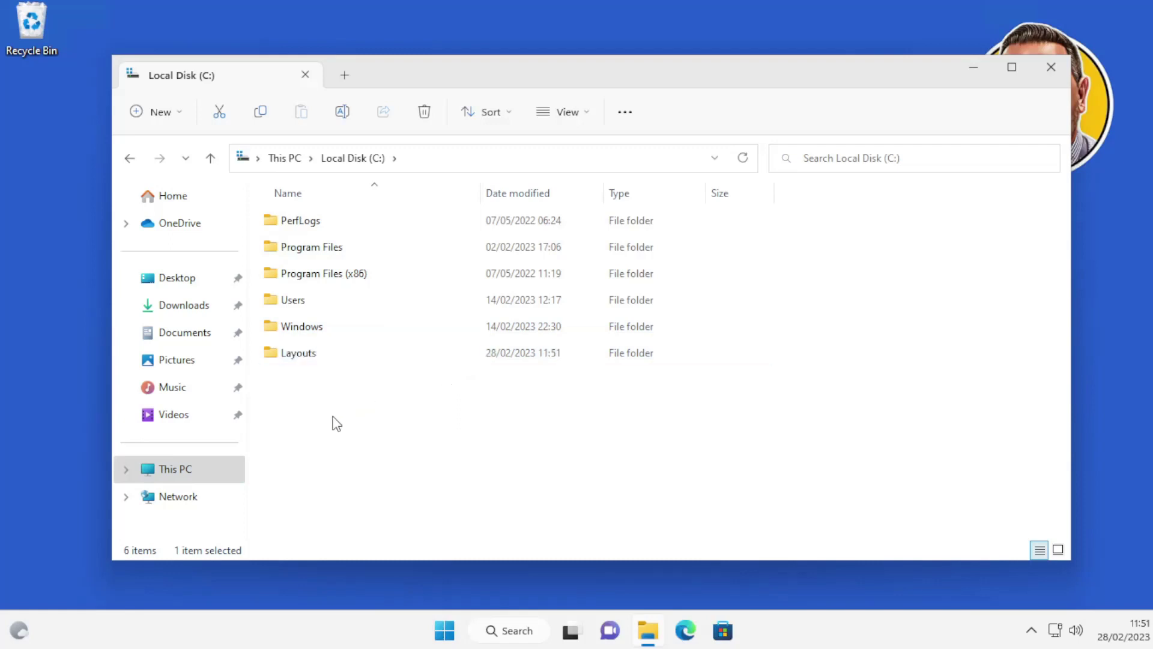
Step: Pin Clipchamp, Microsoft 365 (Office) and Microsoft Teams to Start from All apps
click(337, 359)
click(455, 632)
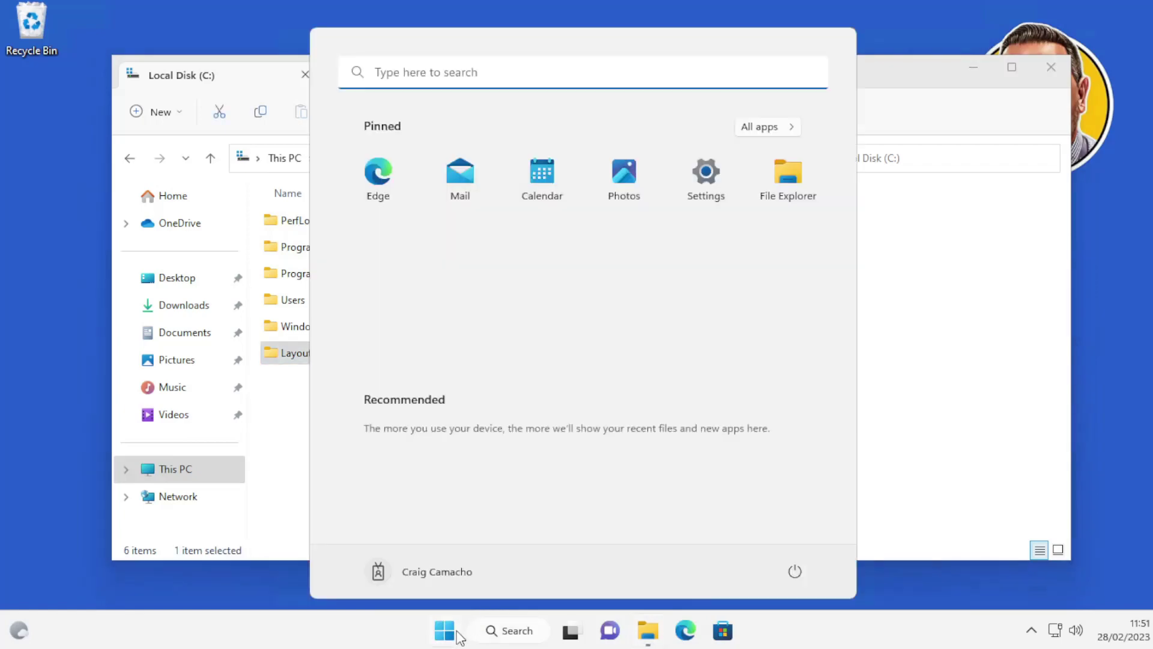
click(781, 127)
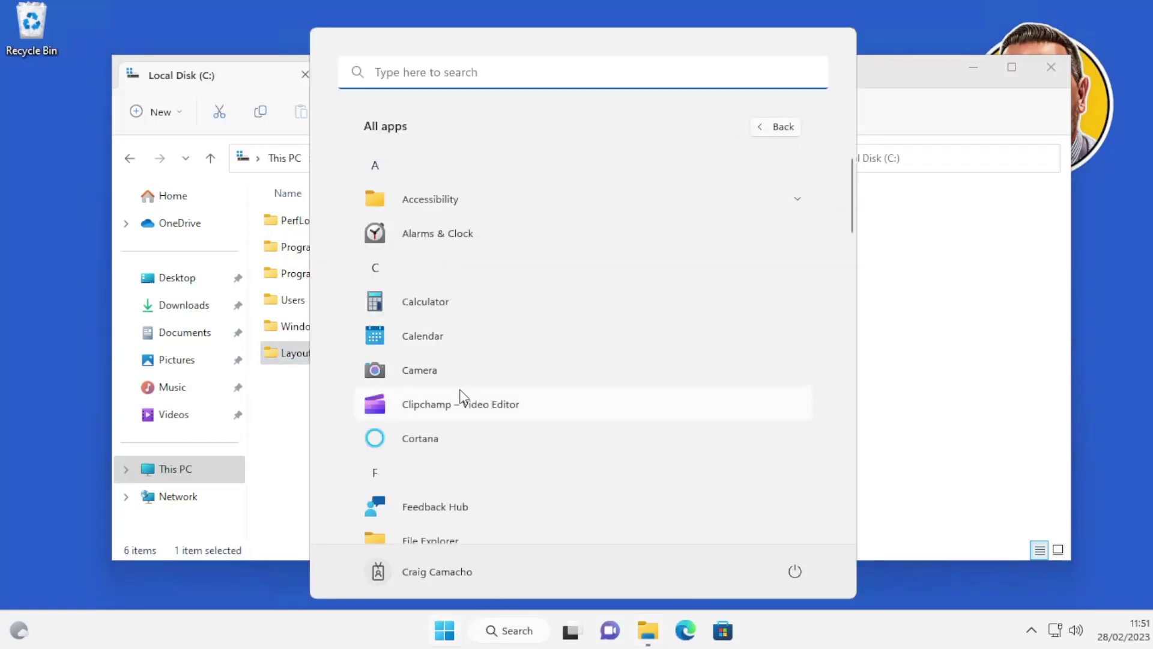
right_click(460, 408)
click(498, 415)
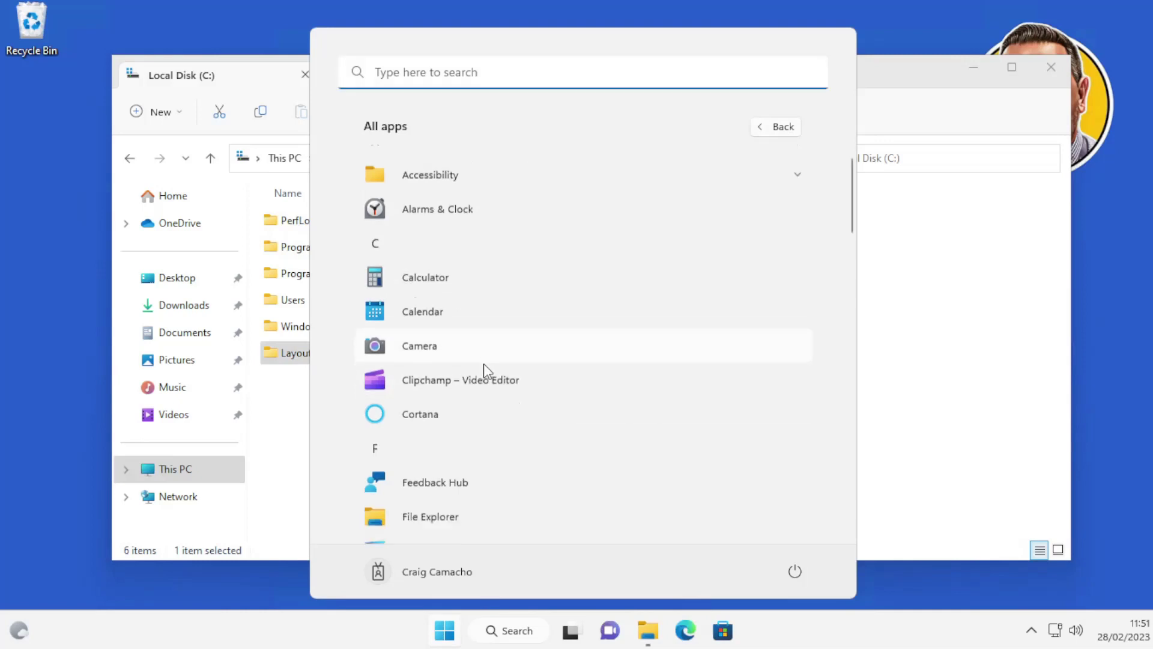
scroll(484, 363, down, 8)
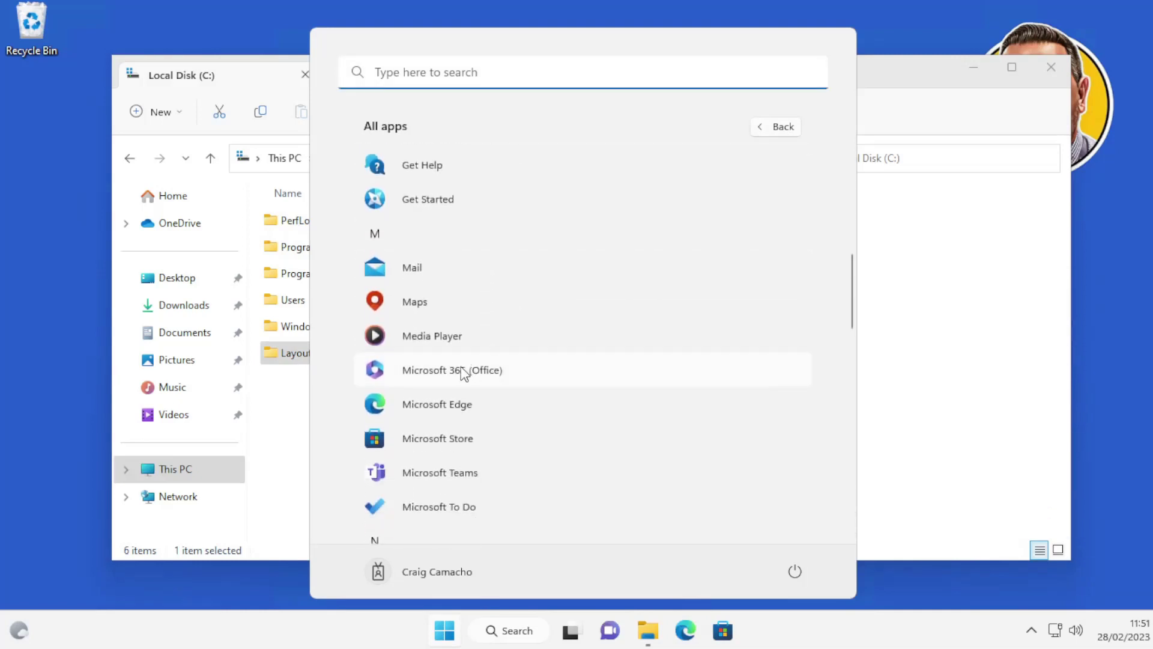
right_click(467, 372)
click(489, 379)
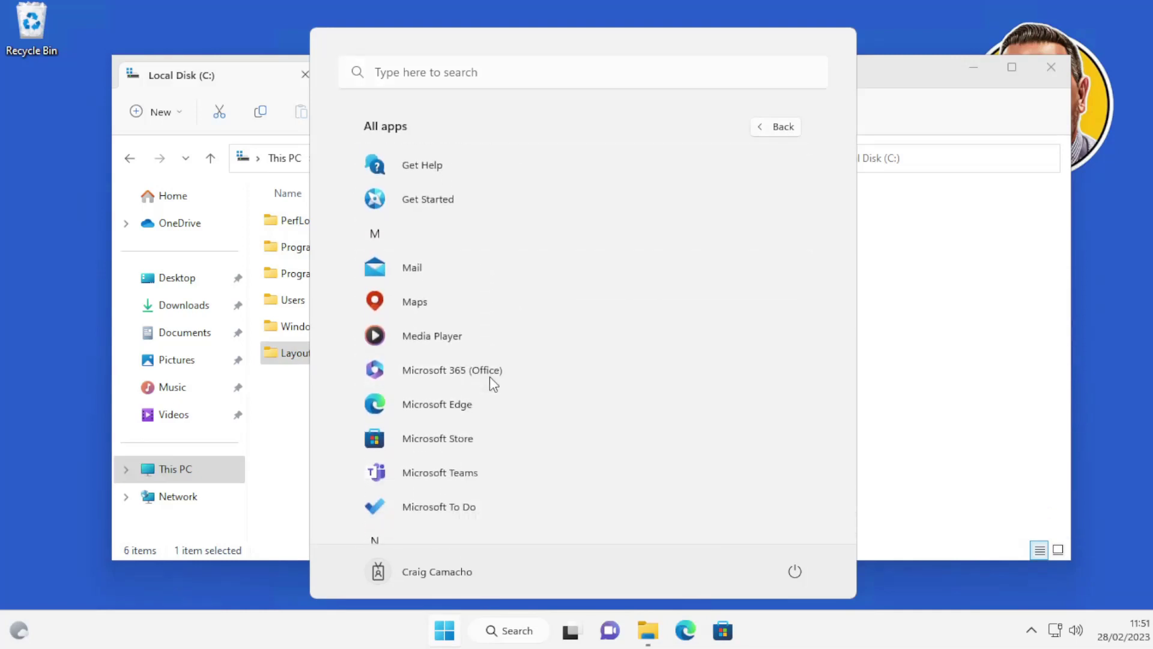
right_click(467, 481)
click(497, 492)
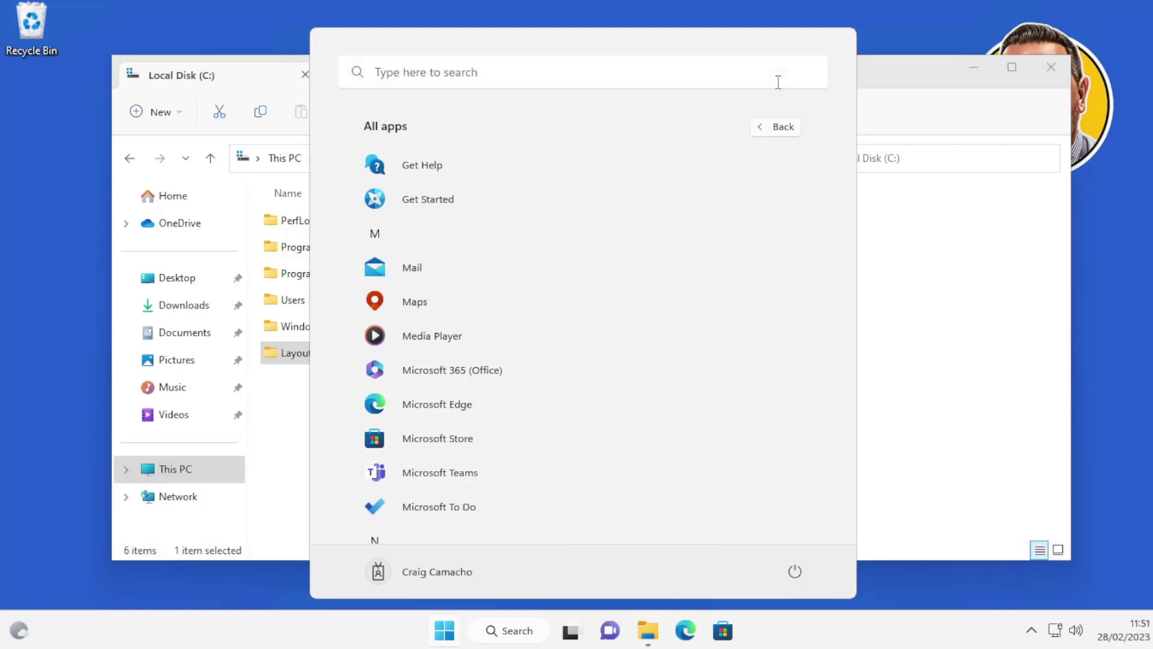
Step: Reorder the pinned tiles so Teams and Microsoft 365 sit right after Edge
click(776, 130)
drag(552, 246, 427, 176)
drag(508, 213, 525, 188)
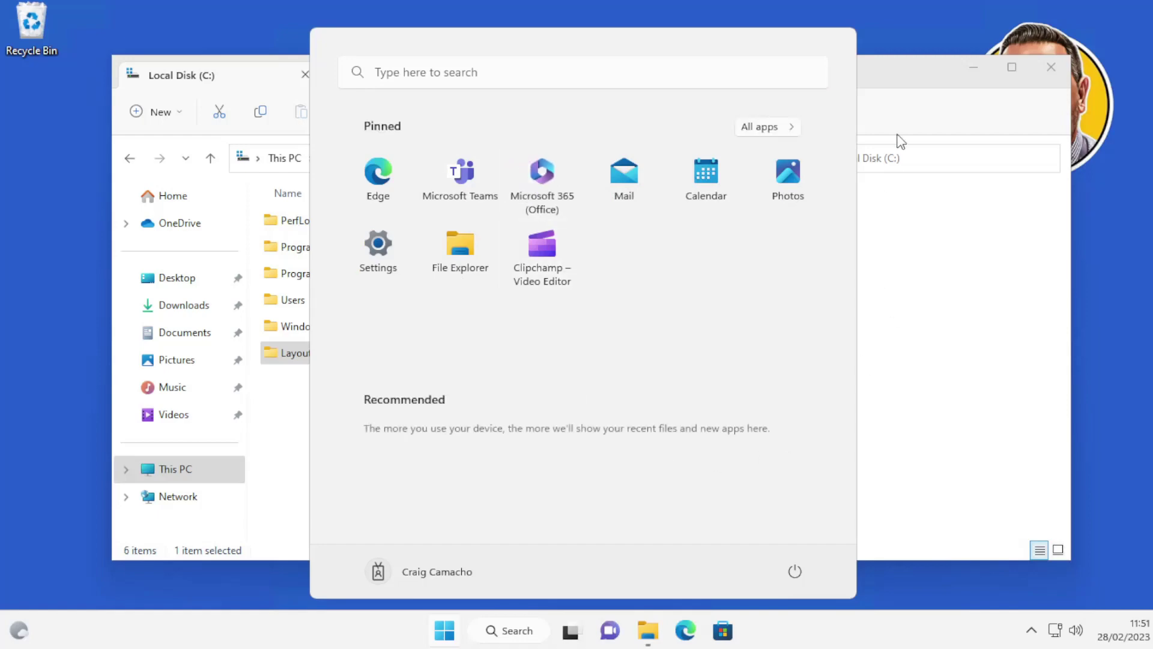
click(919, 86)
Step: Run Export-StartLayout -Path "C:\Layouts\LayoutModification.json" in an administrator Terminal
click(454, 635)
right_click(453, 635)
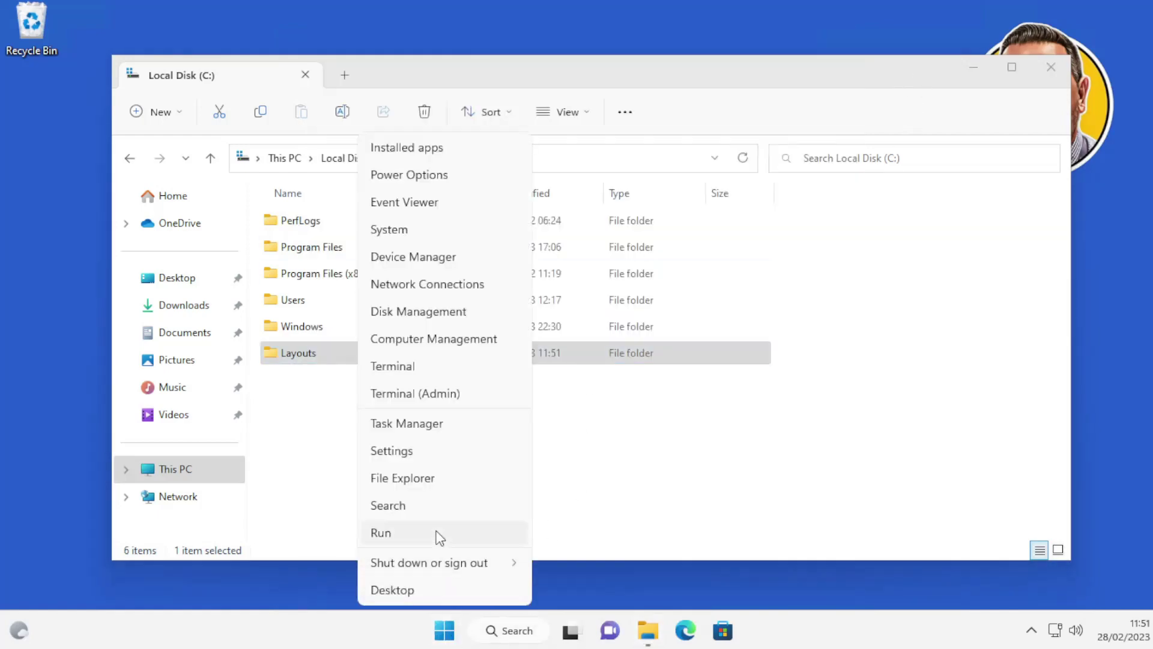
click(431, 393)
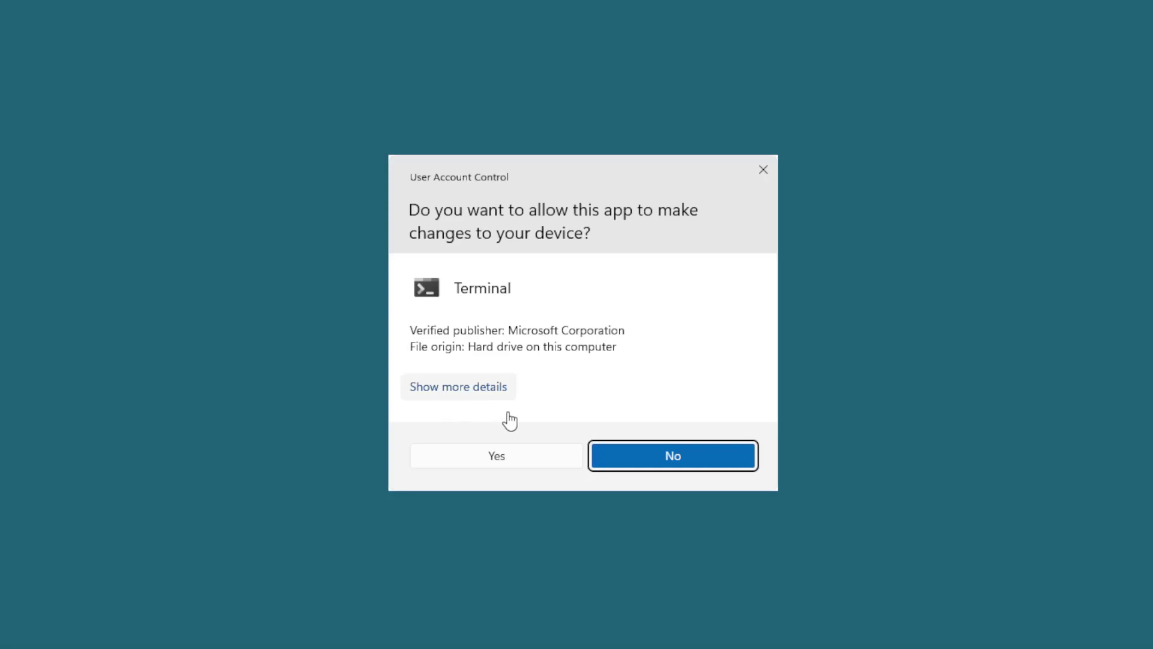
click(515, 457)
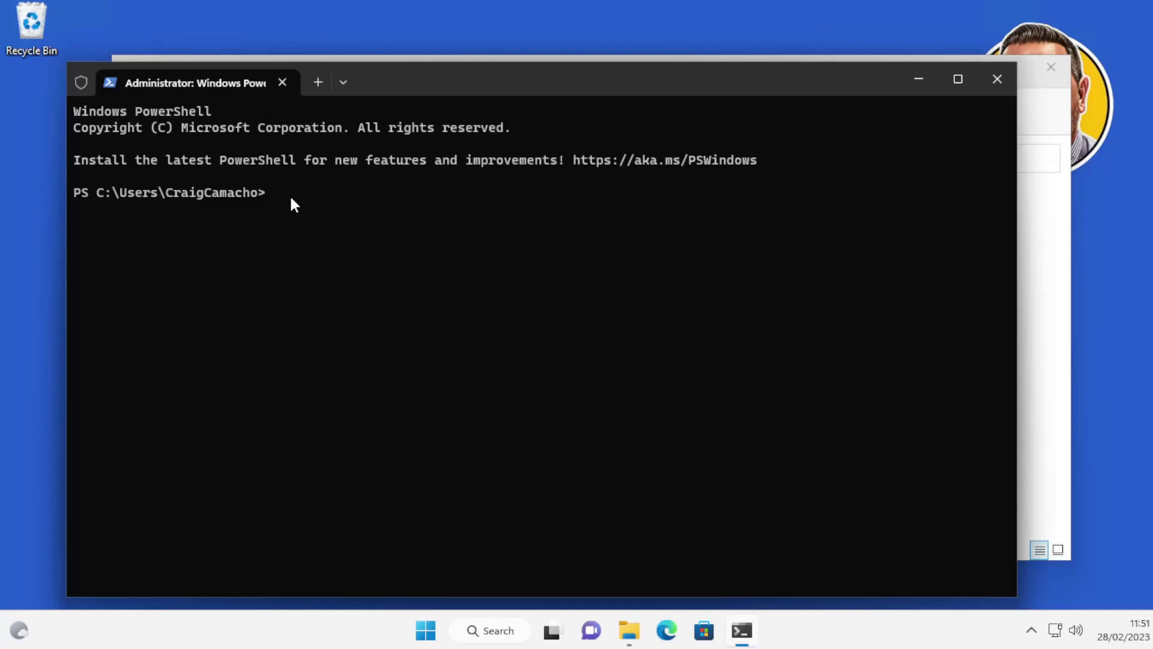
text(Export-StartLayout -Path "C:\Layouts\LayoutModification.json")
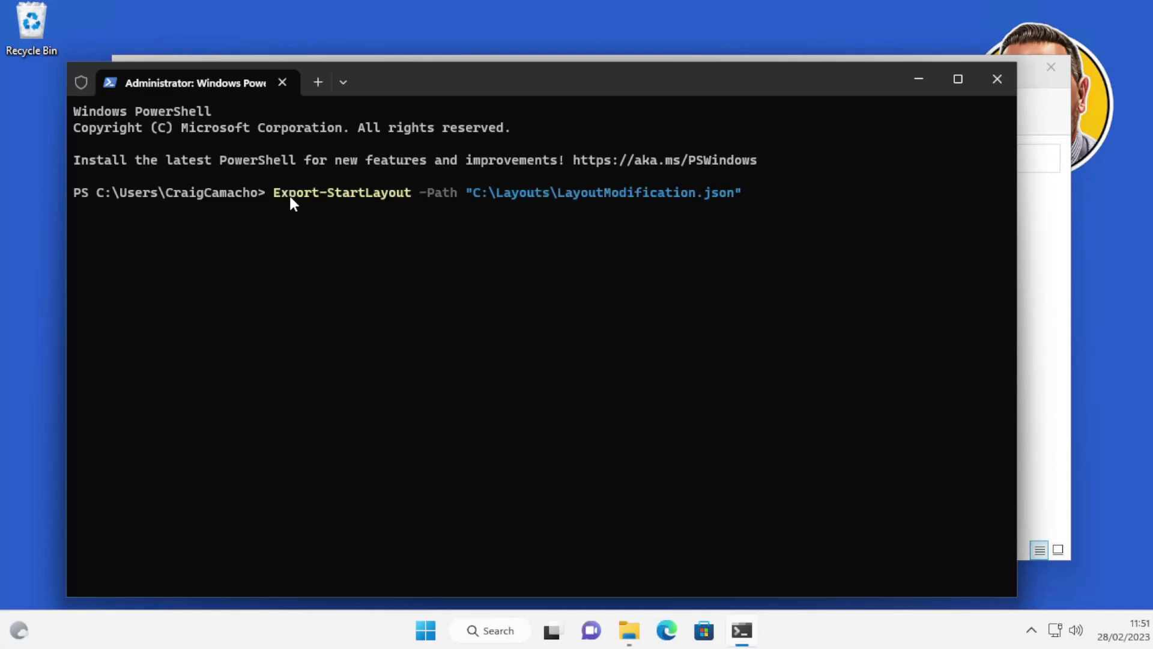
key(Return)
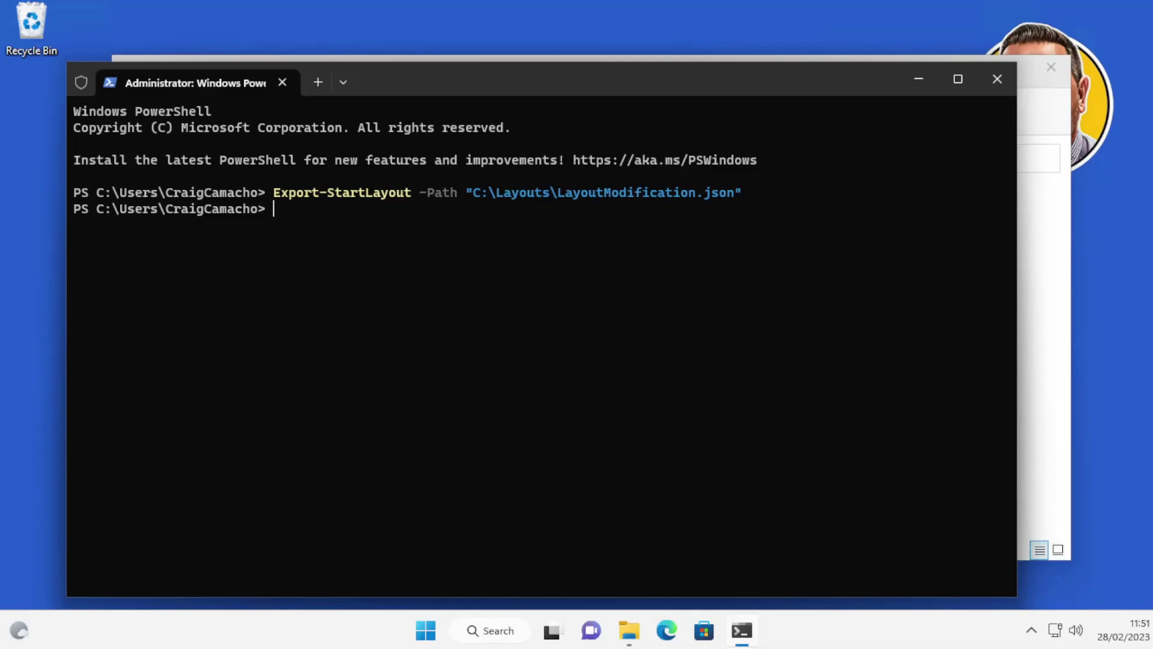
Step: Open C:\Layouts\LayoutModification.json in Notepad and select all of its JSON
click(629, 630)
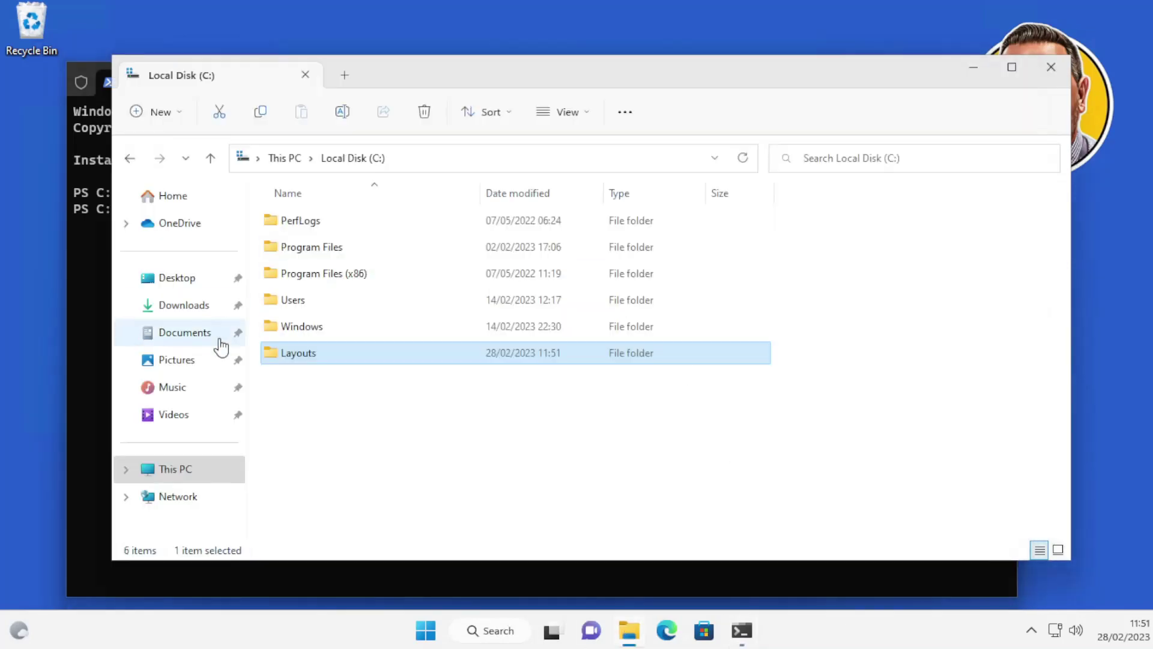
double_click(299, 361)
click(345, 228)
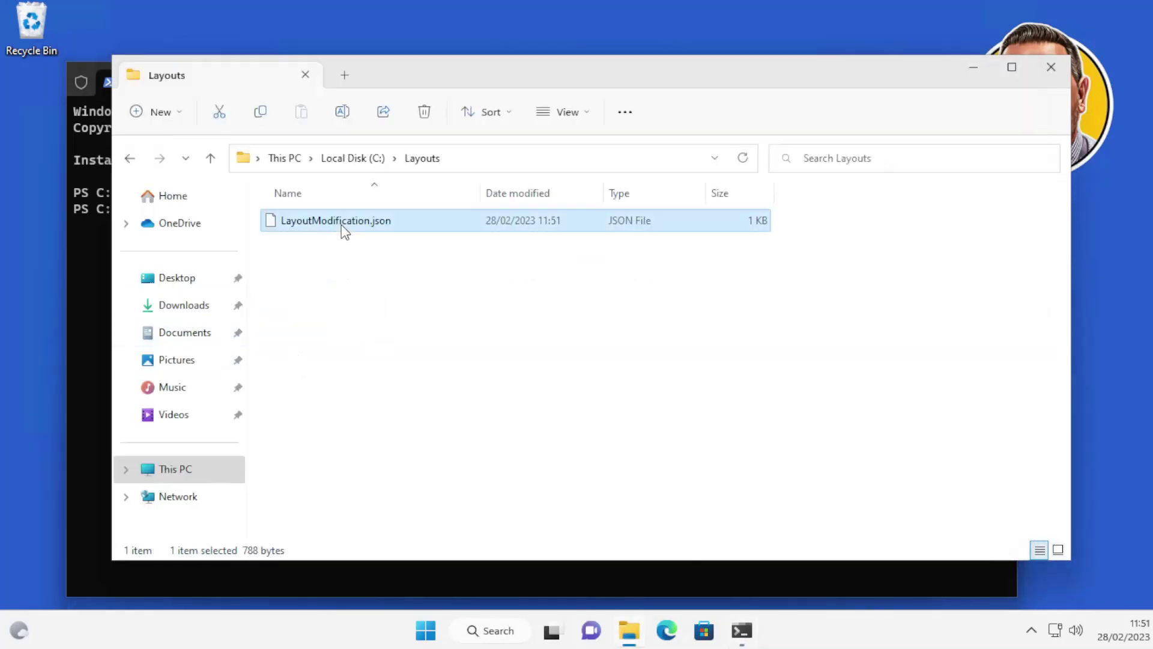
right_click(345, 229)
mouse_move(404, 287)
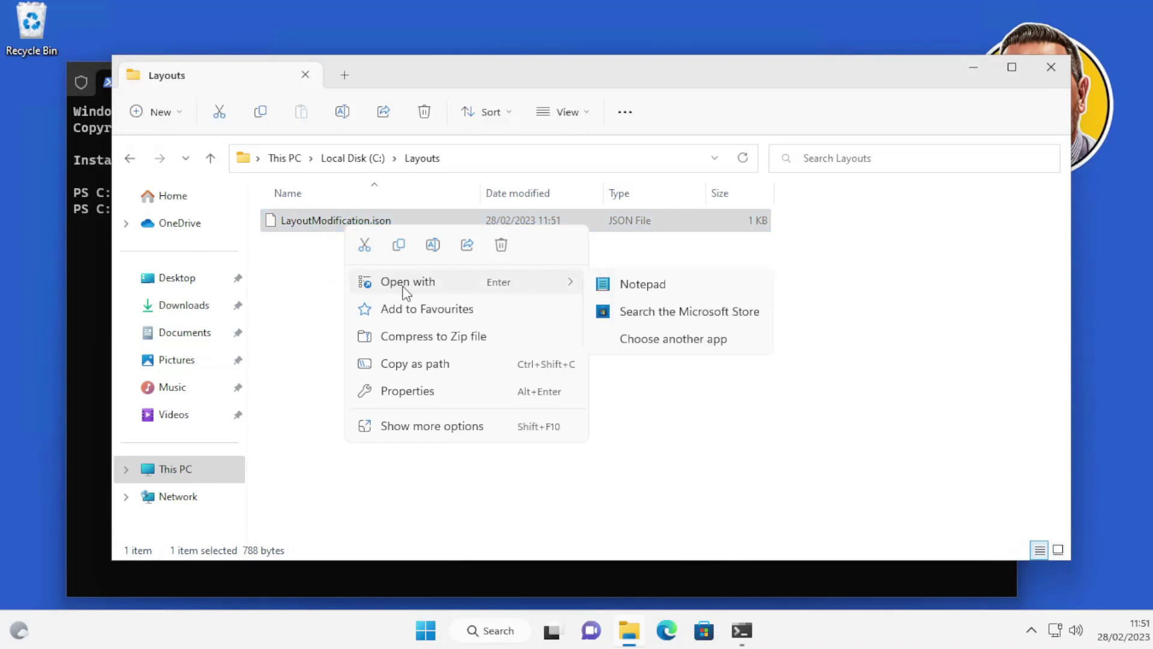
click(638, 284)
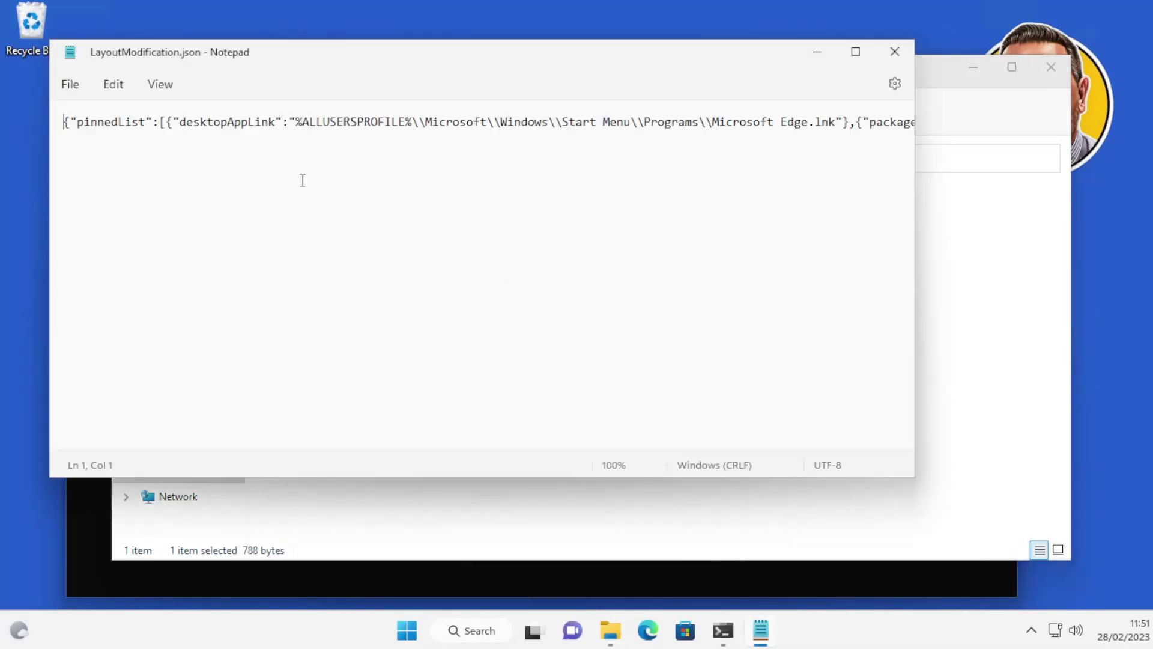
click(265, 123)
key(ctrl+a)
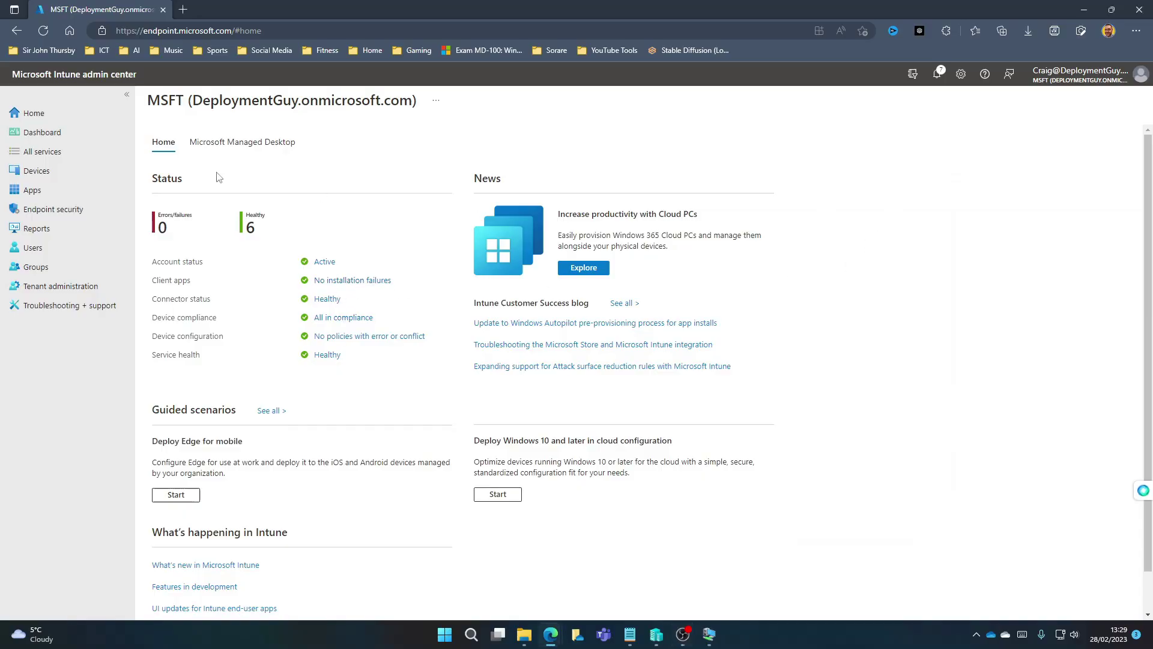
Step: Under Devices > Windows configuration profiles, create a Windows 10 and later profile using the Custom template
click(65, 173)
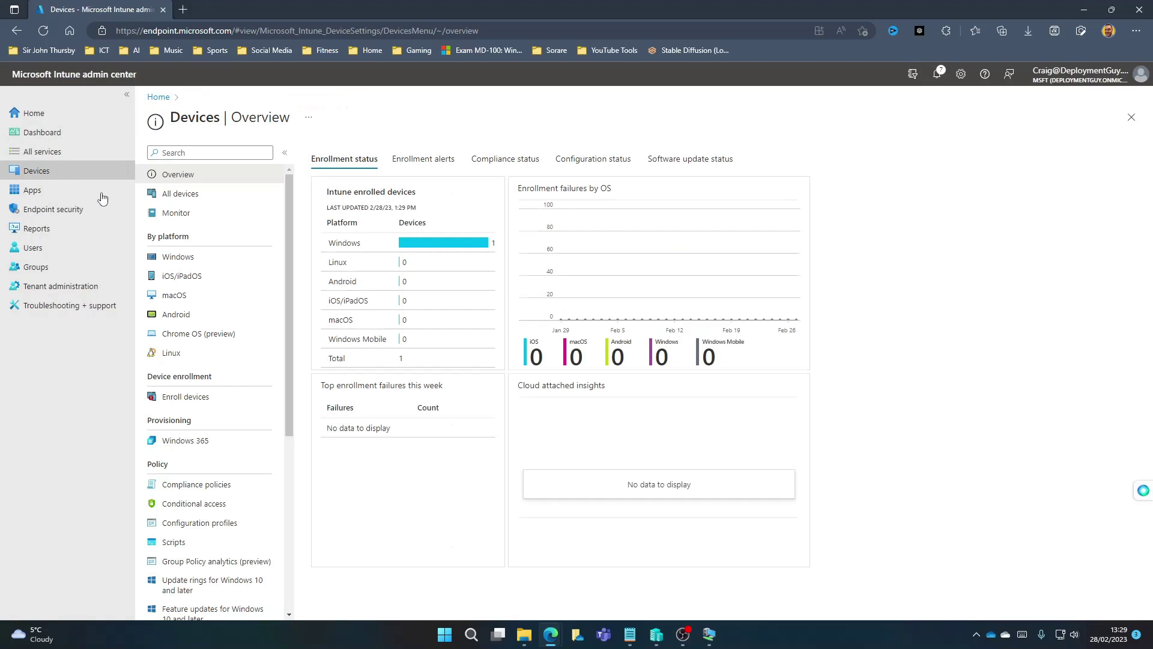
click(164, 257)
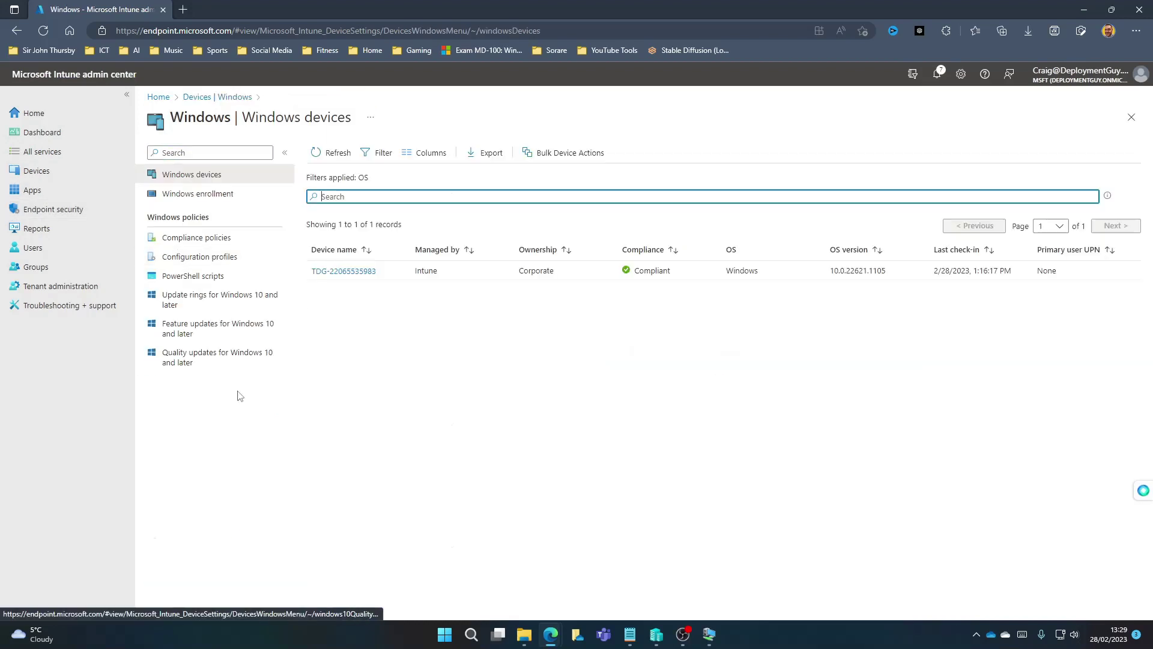
click(193, 262)
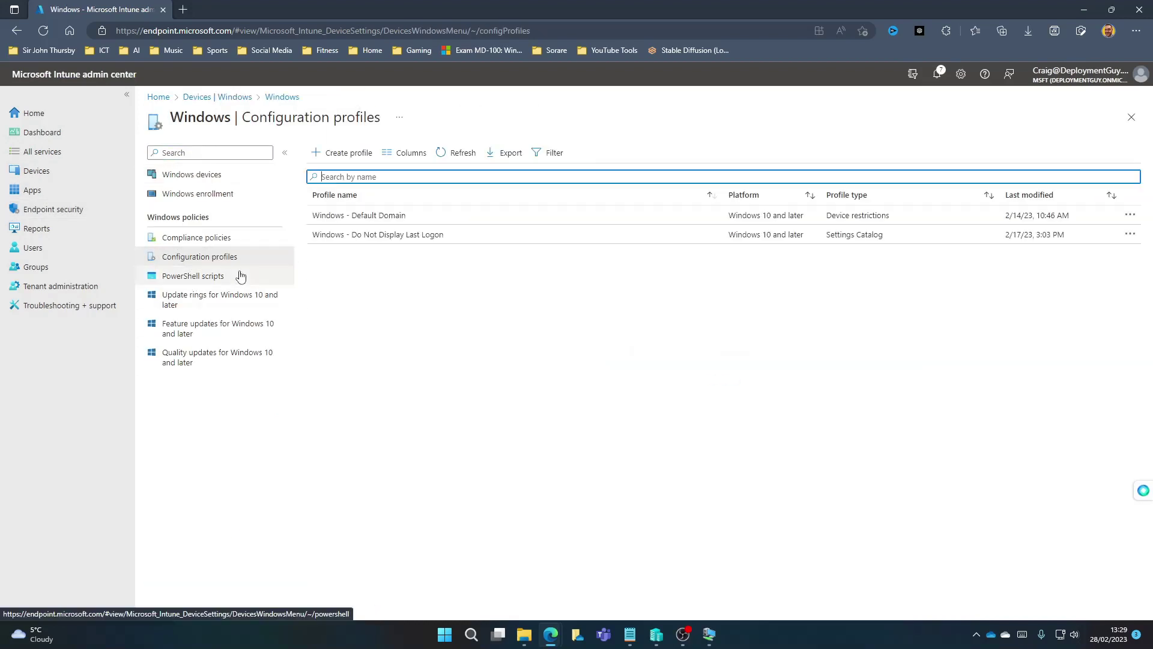
click(350, 155)
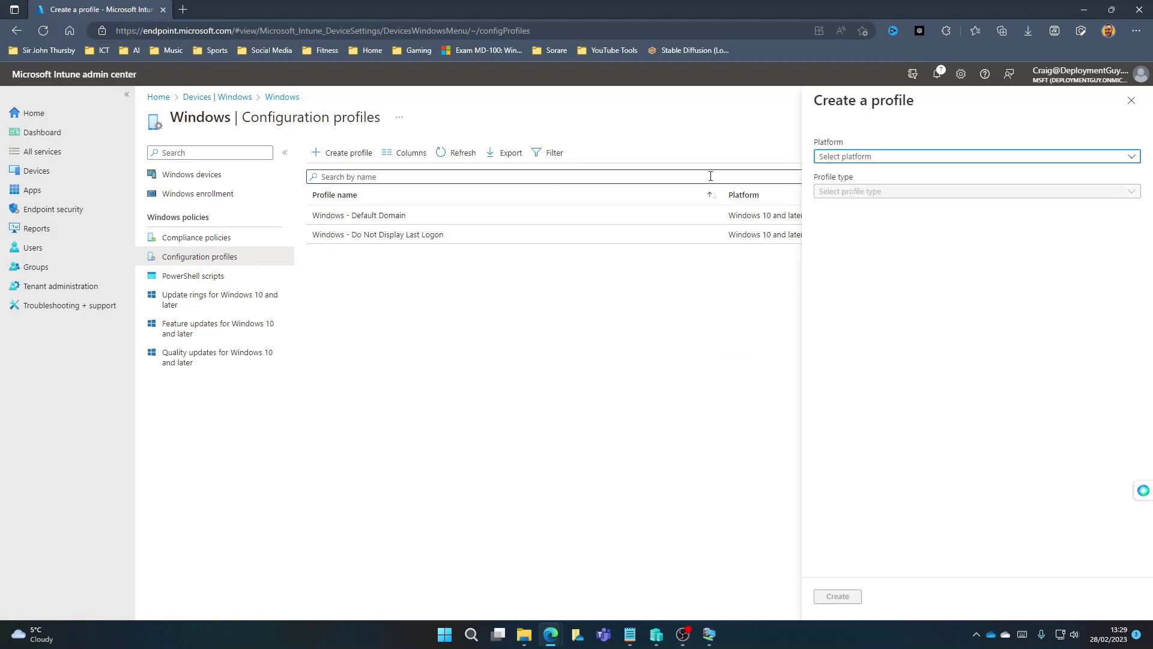
click(847, 157)
click(857, 173)
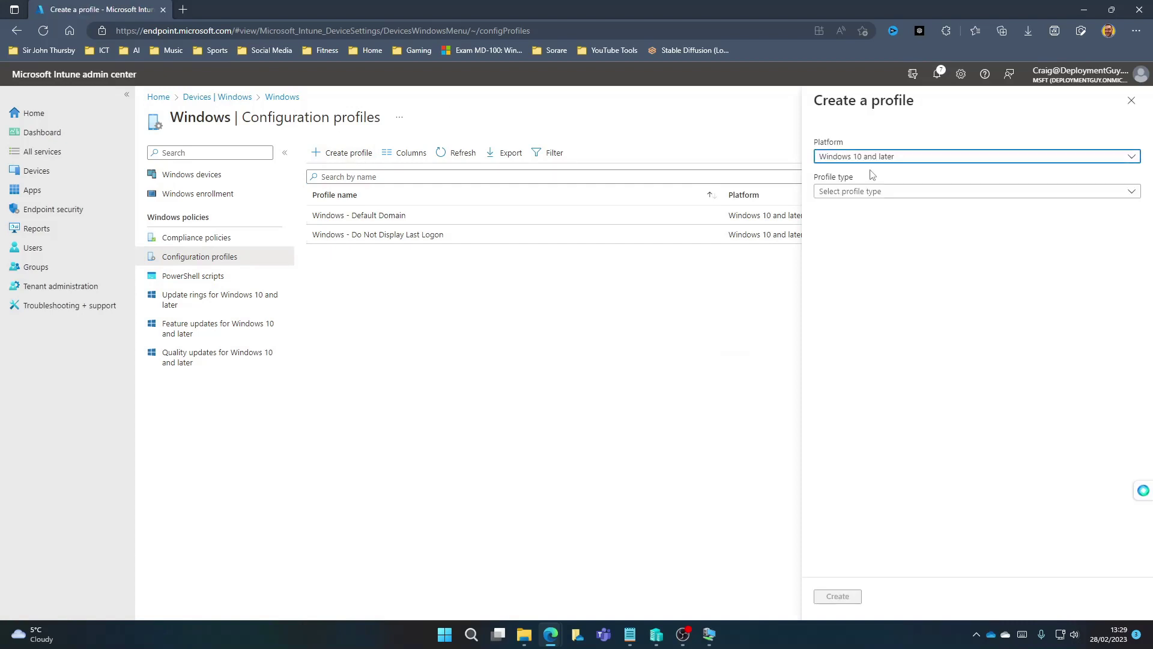
click(852, 191)
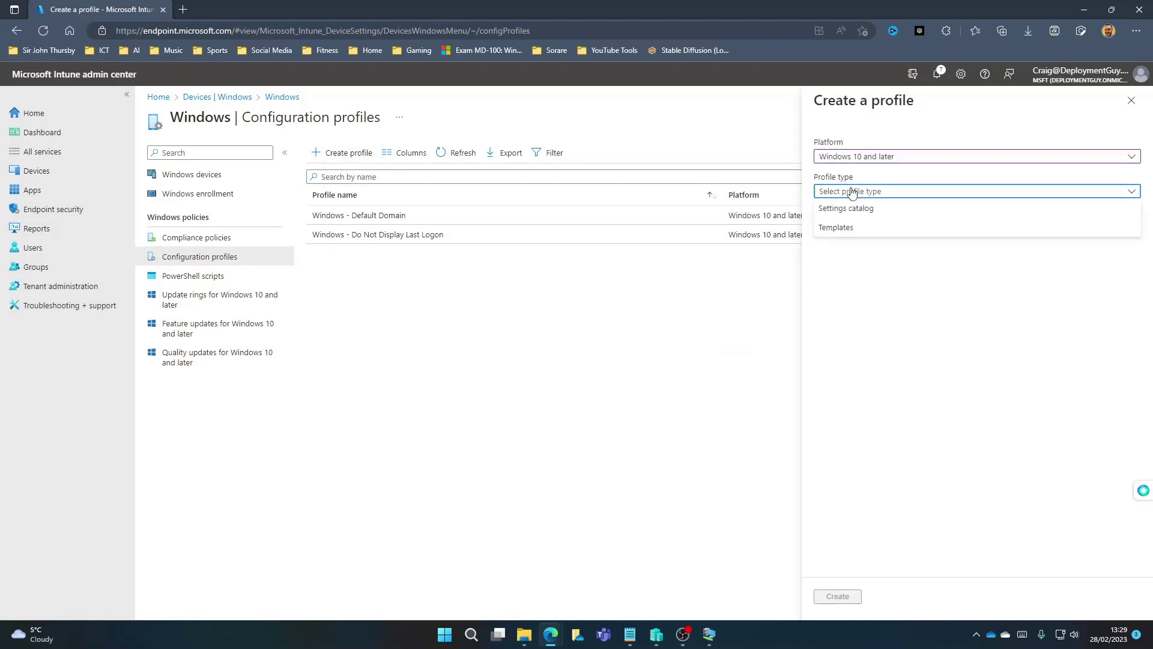
click(841, 227)
click(841, 317)
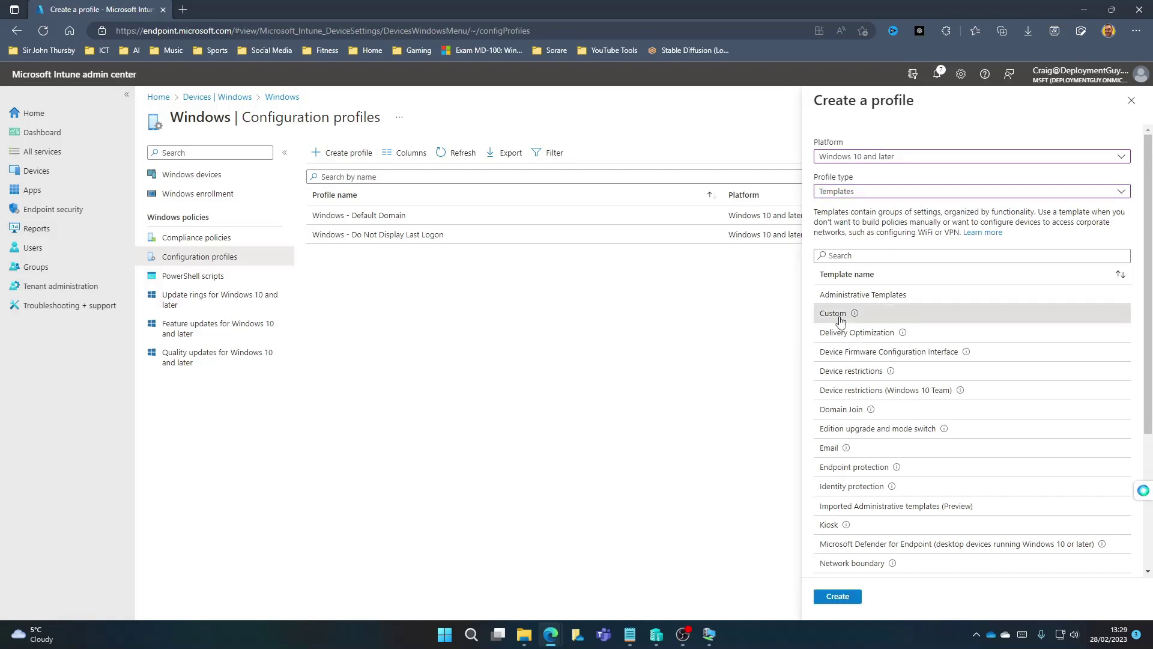
Step: Create the Custom profile and enter the name 'Windows - Student Start Menu'
click(836, 596)
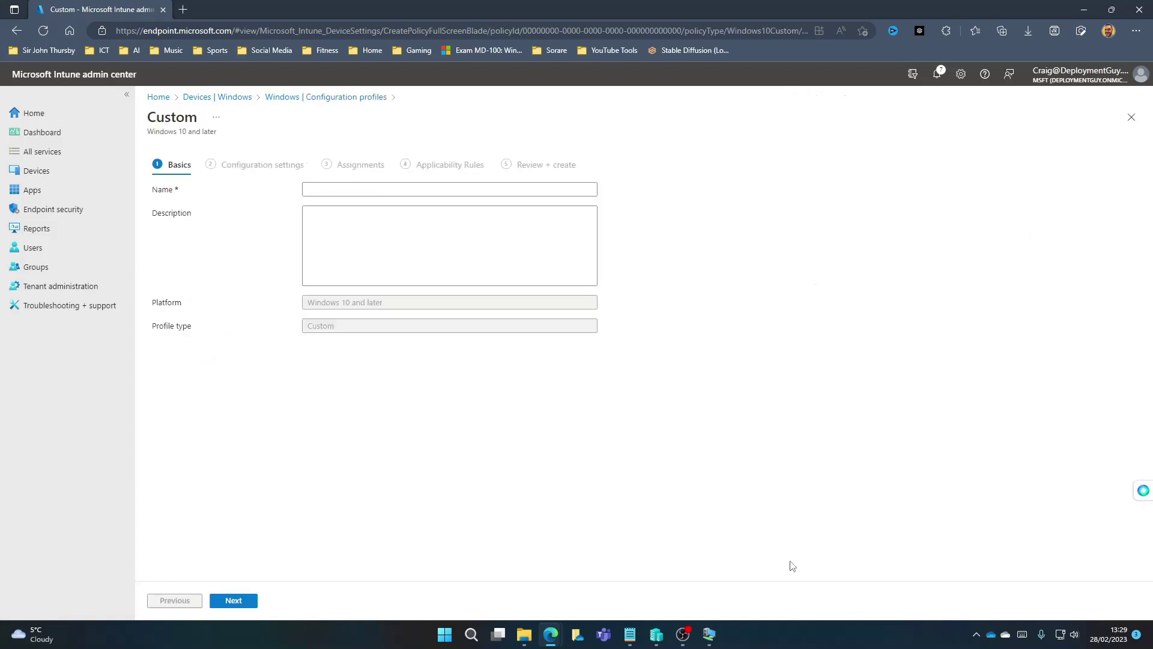
click(316, 188)
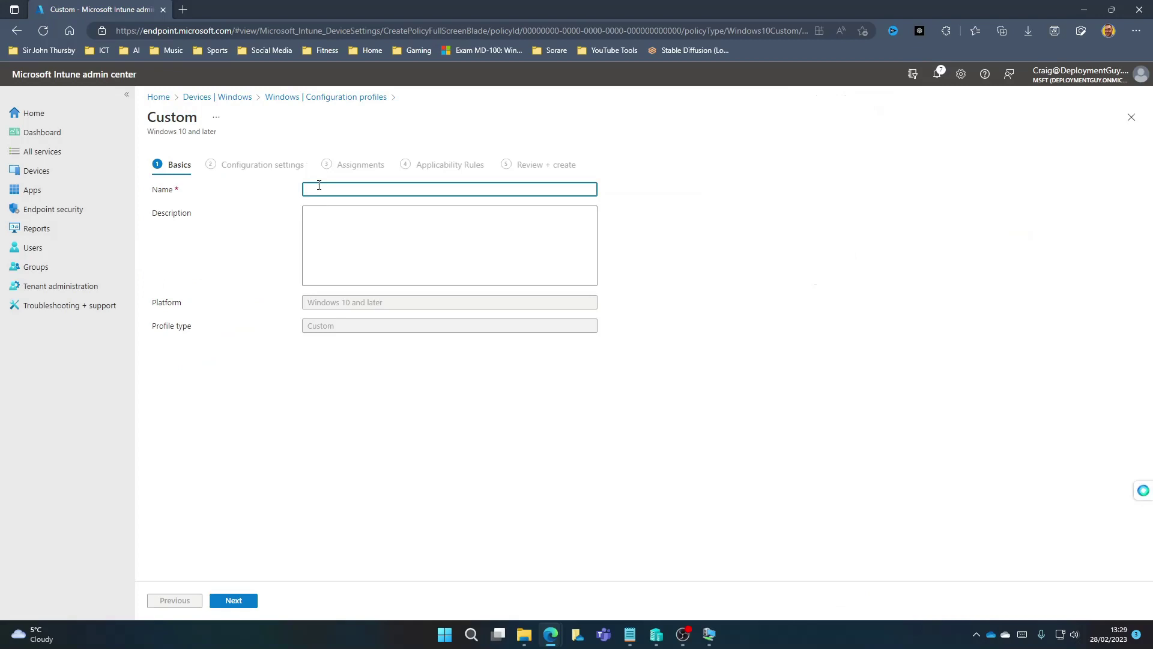
text(Windows - Student Start Menu)
Step: Add a new OMA-URI setting named 'Configure Start pins'
click(234, 601)
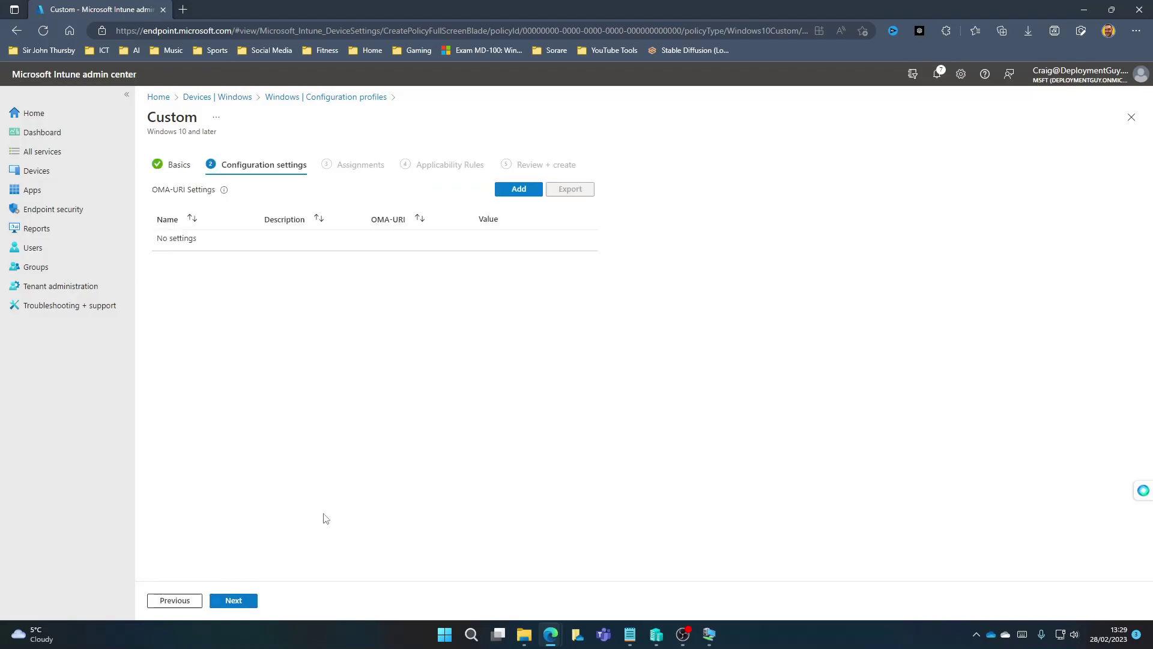
click(511, 192)
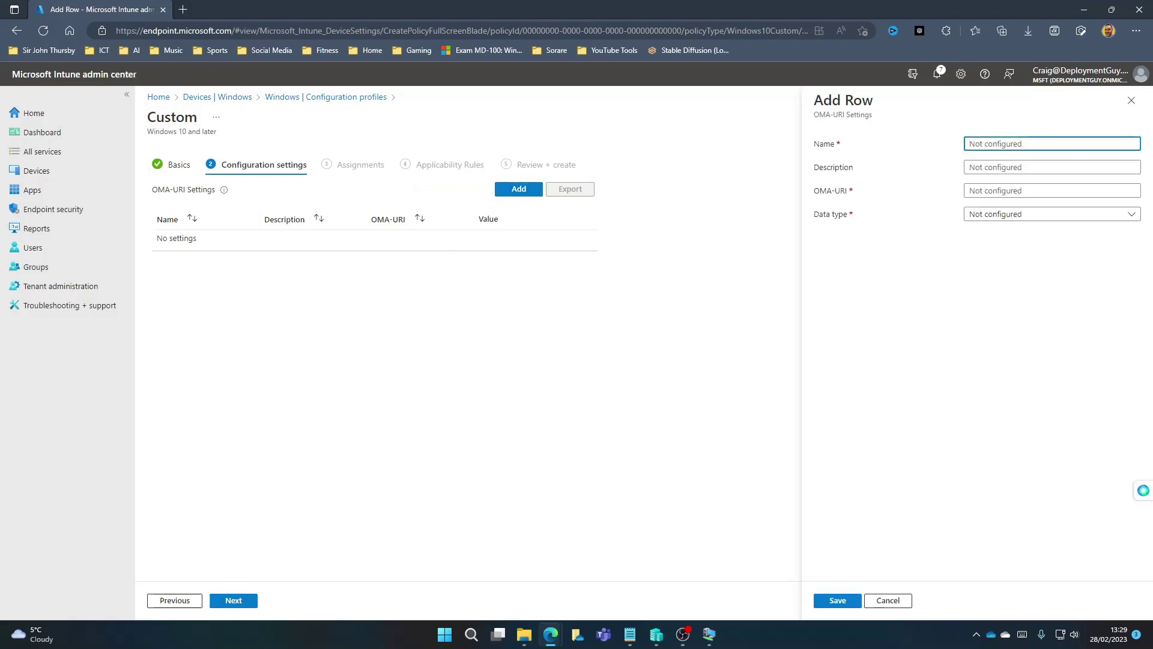
key(alt+Tab)
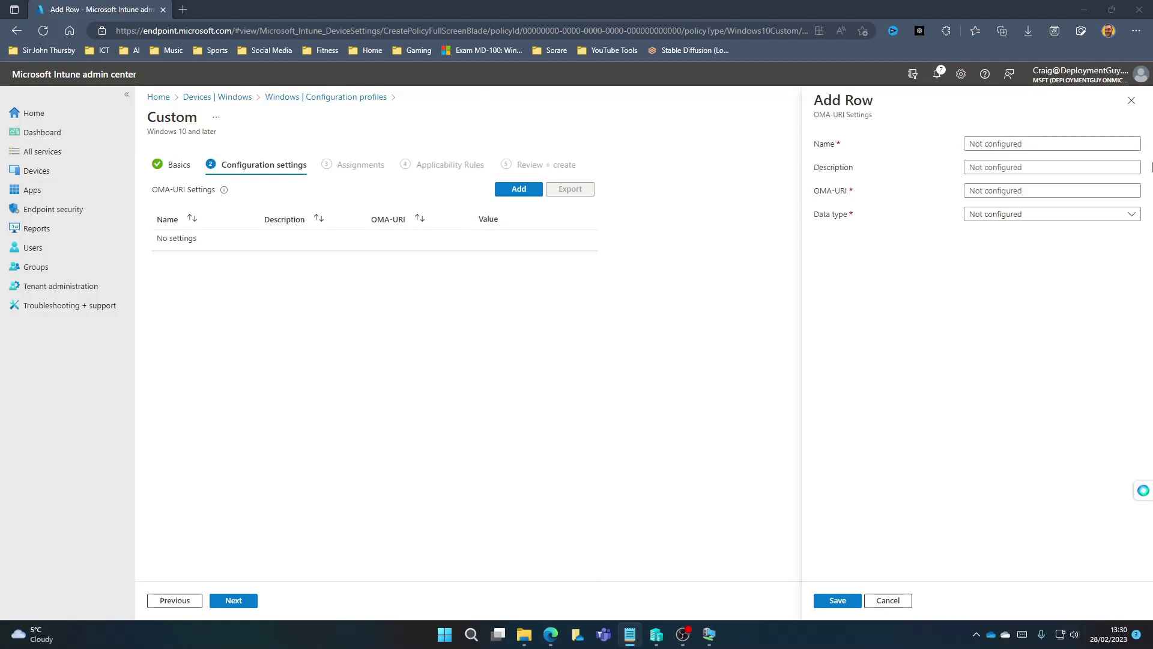
click(1031, 144)
text(Configure Start pins)
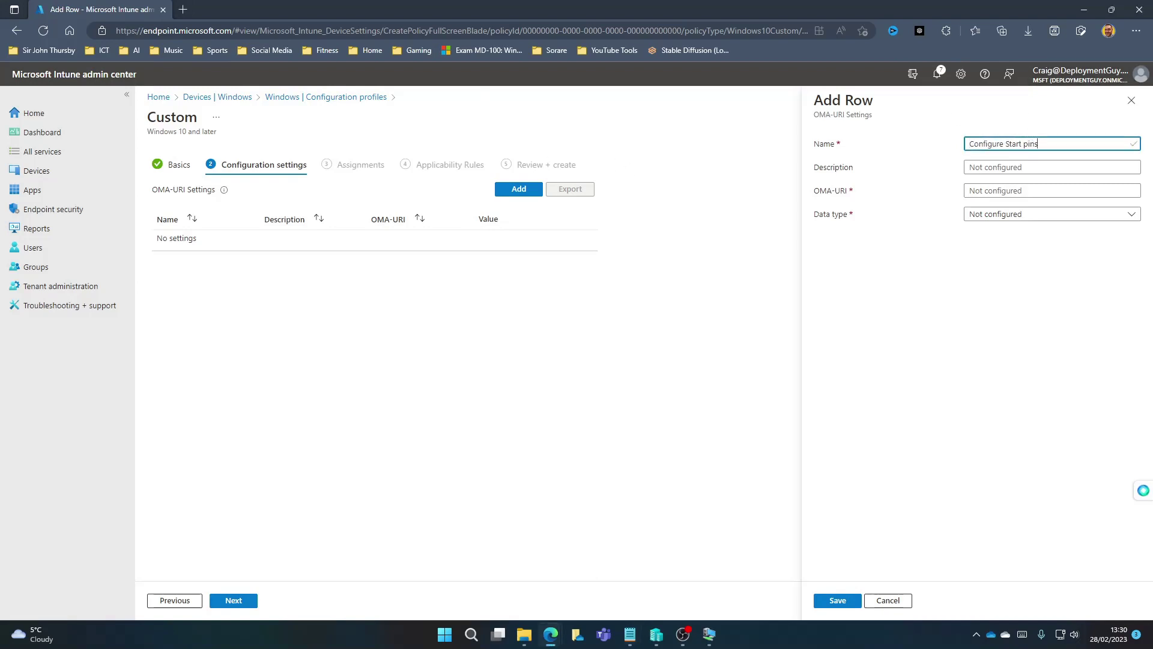
Step: Set the OMA-URI to ./Vendor/MSFT/Policy/Config/Start/ConfigureStartPins
key(alt+Tab)
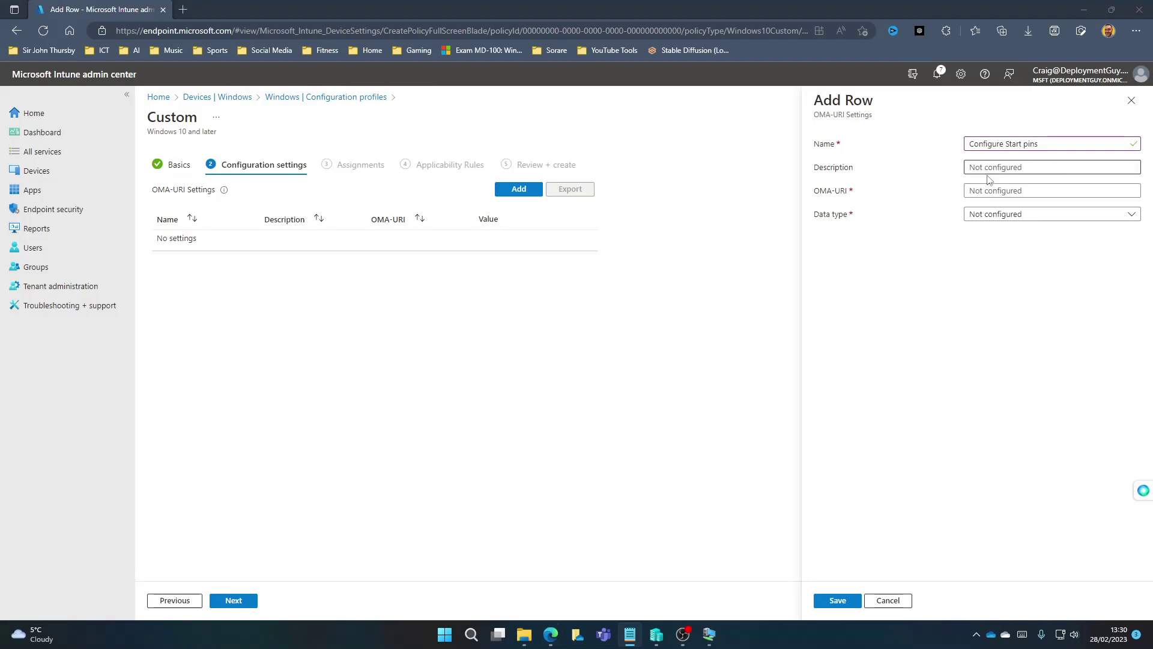
click(982, 189)
key(ctrl+v)
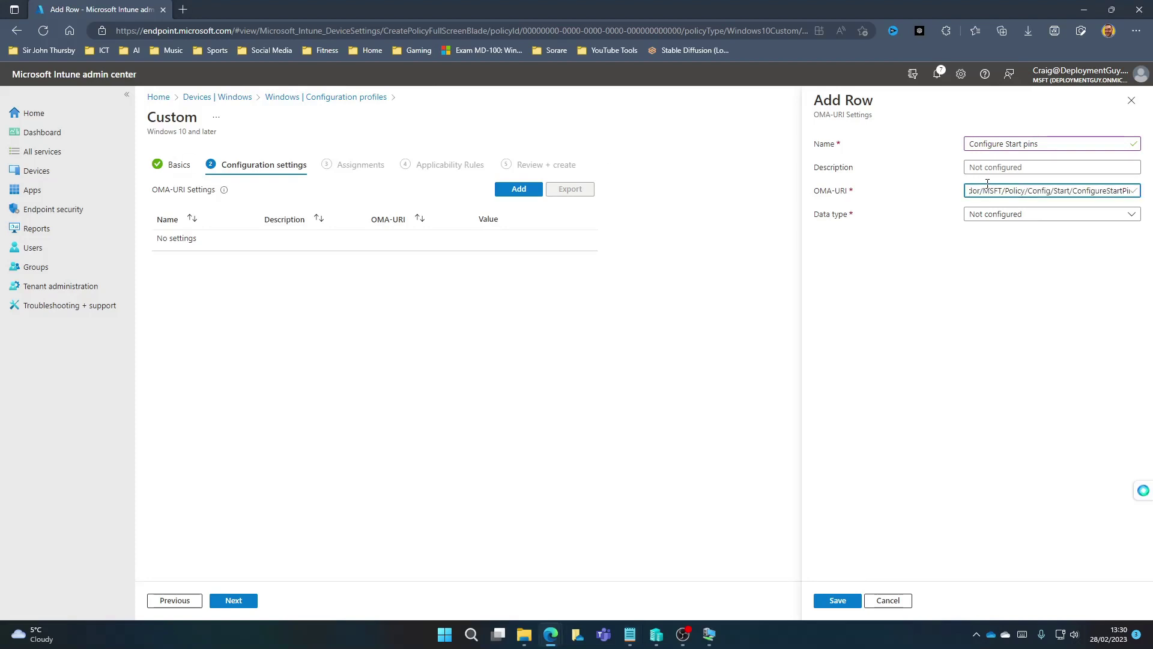
double_click(981, 190)
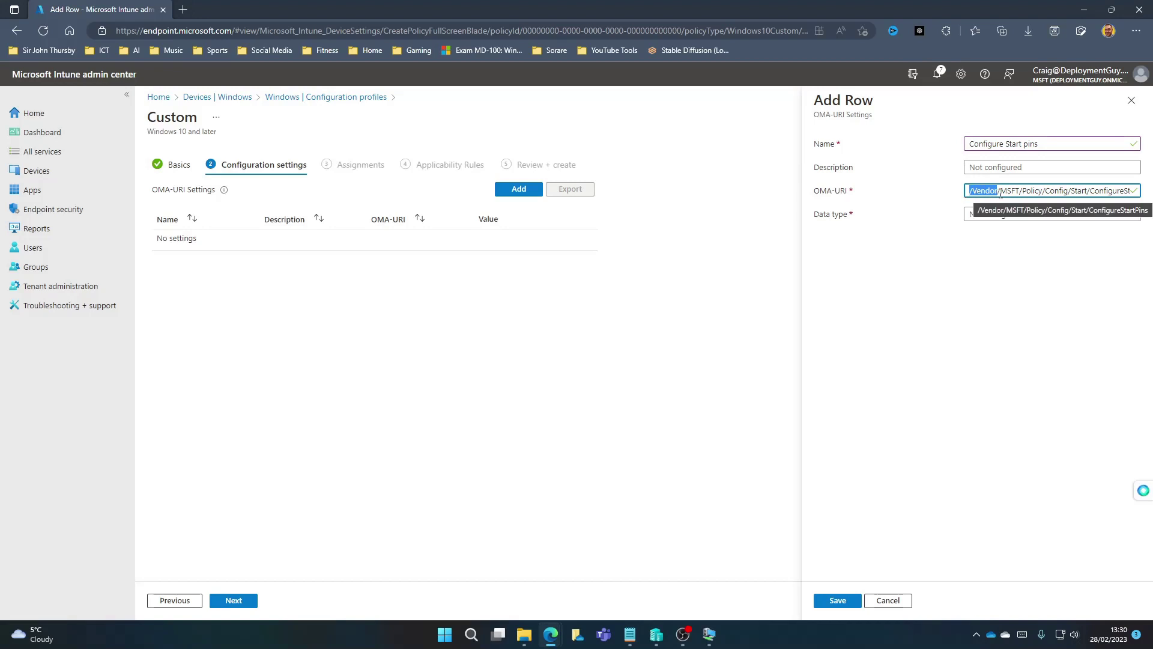
drag(1000, 191, 1133, 196)
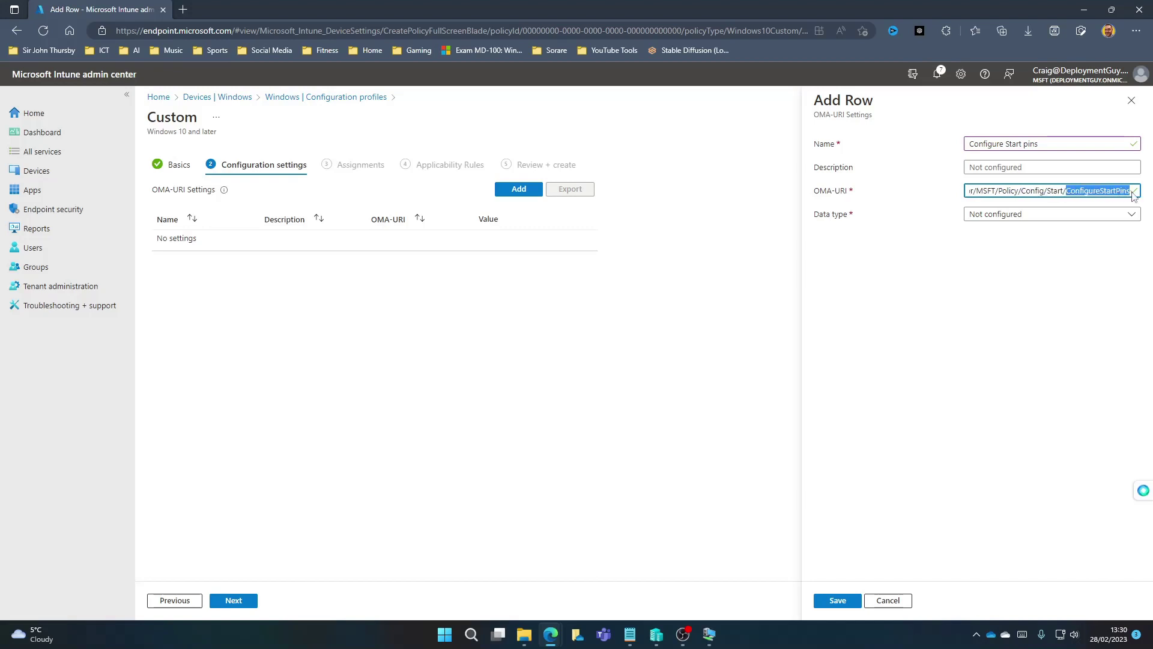
Step: Choose the String data type, paste the Start pins JSON as value, and save the row
click(998, 217)
click(1019, 253)
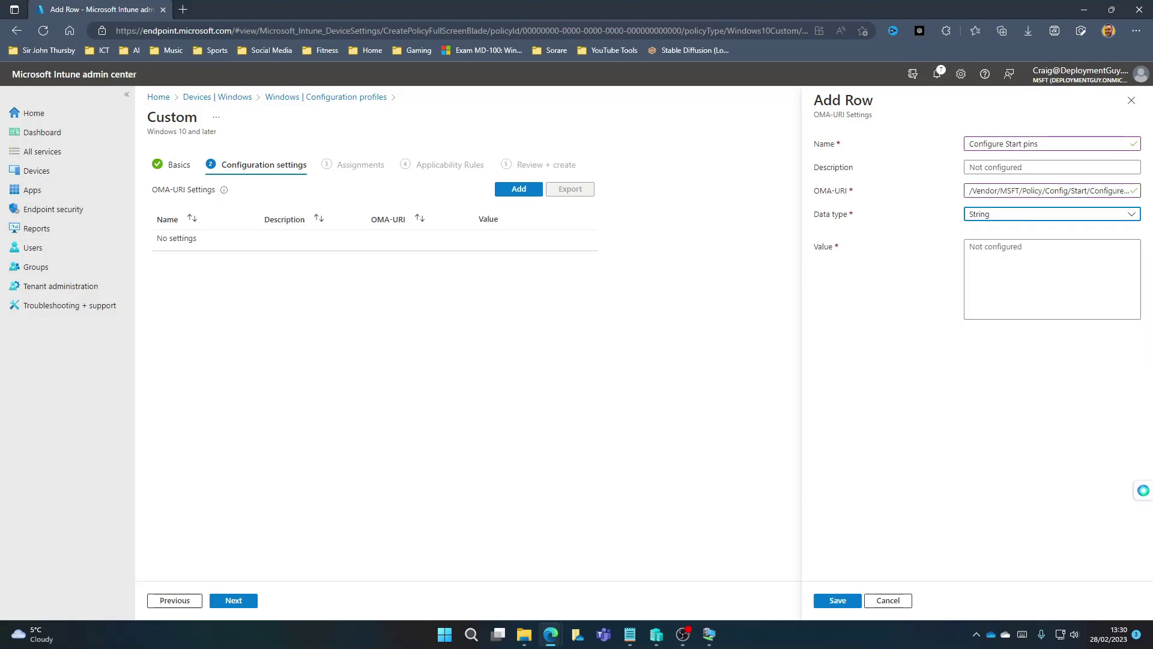
key(alt+Tab)
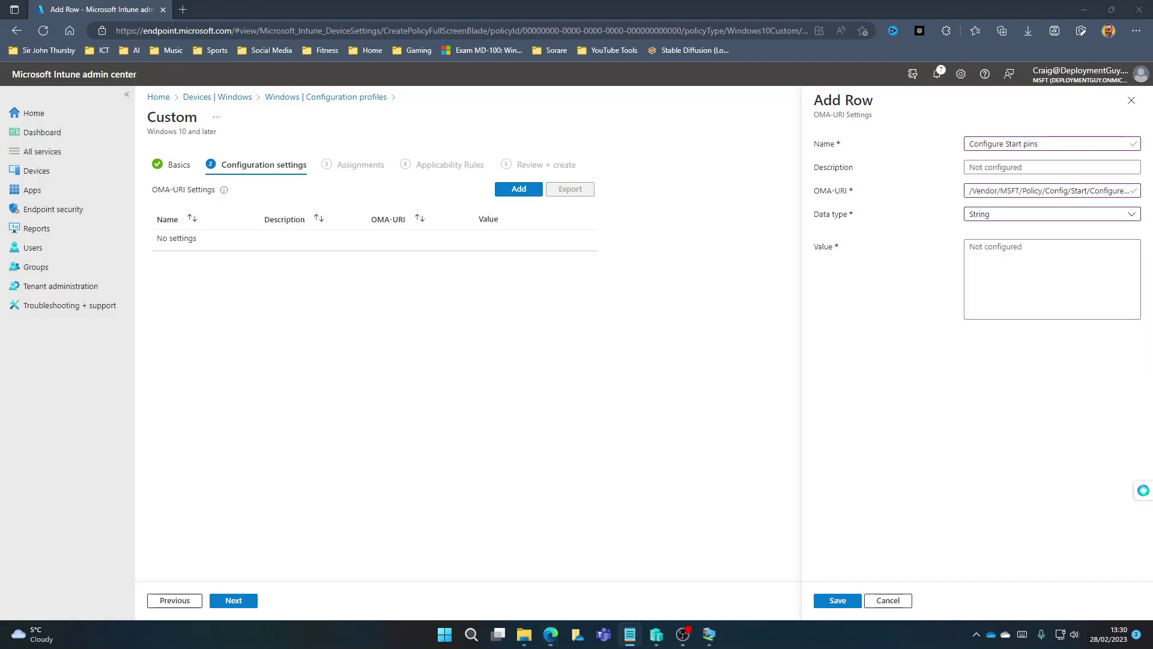
click(979, 246)
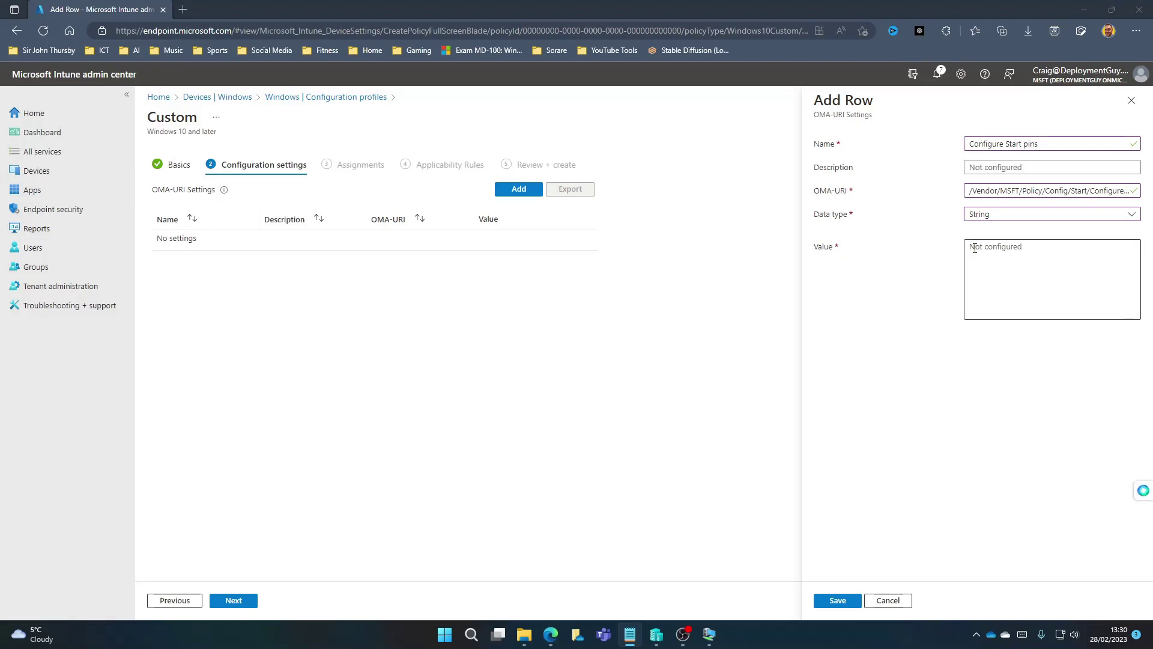
key(ctrl+v)
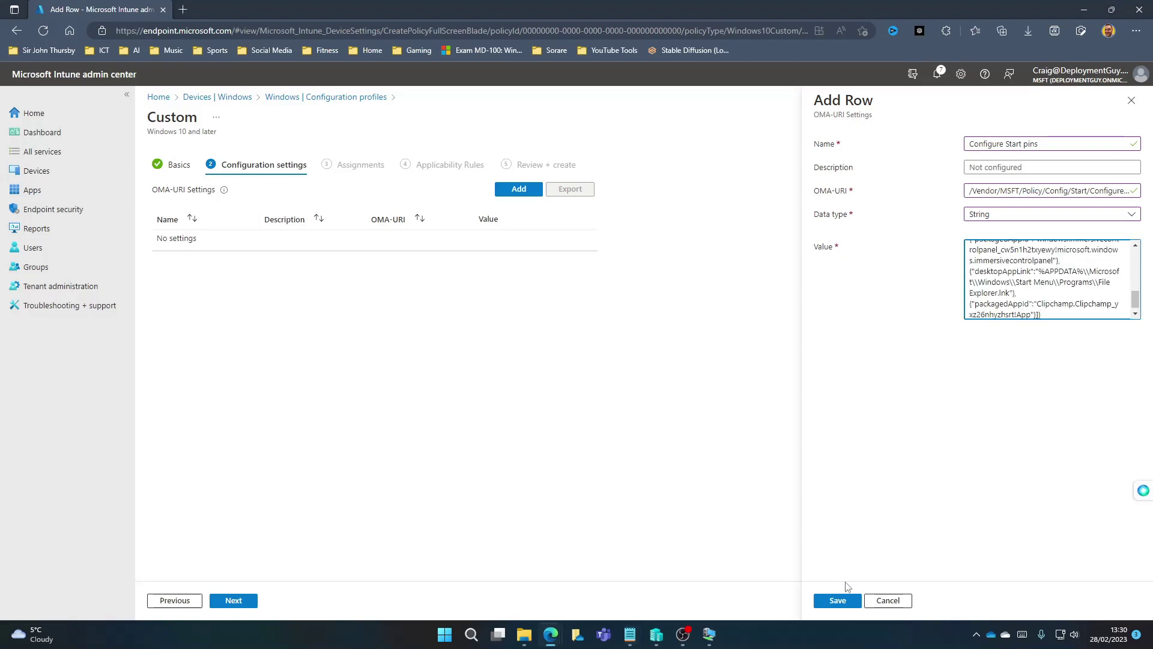
click(845, 598)
click(235, 601)
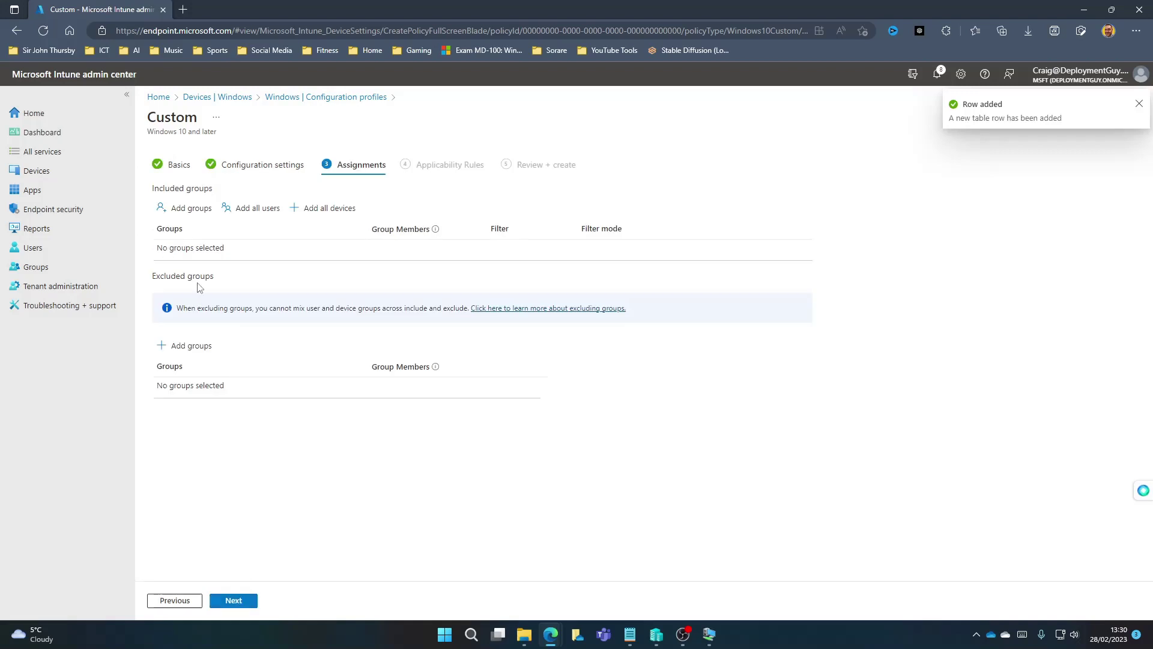
Step: Include the Users - Student group in assignments, skip applicability rules, and create the profile
click(190, 208)
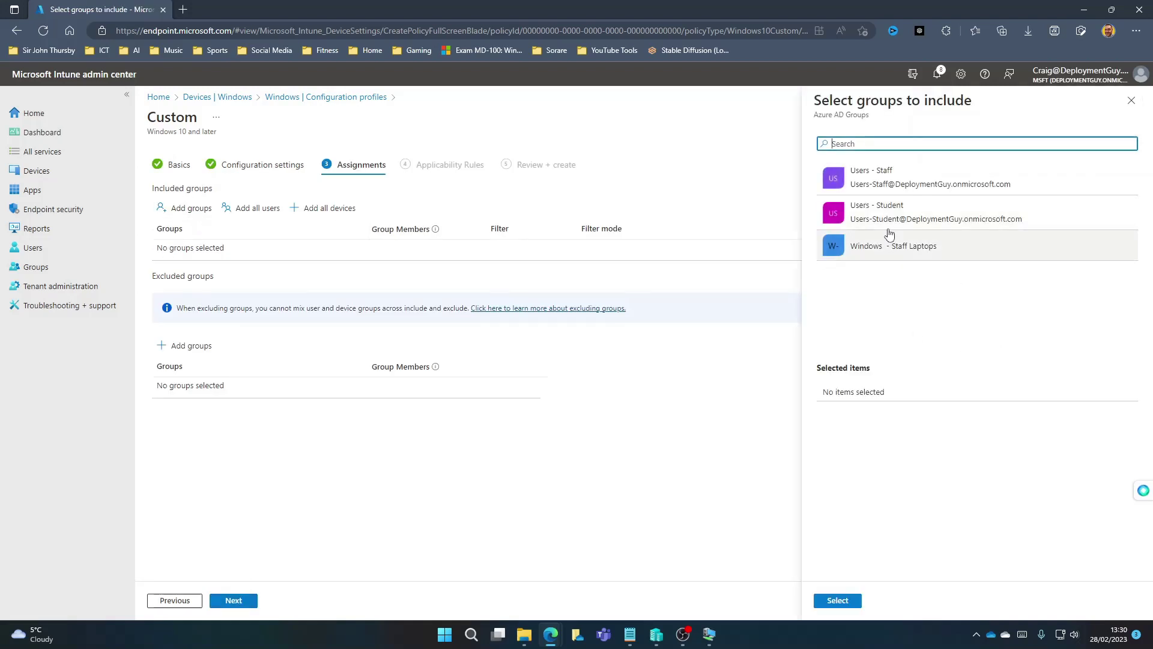
click(889, 217)
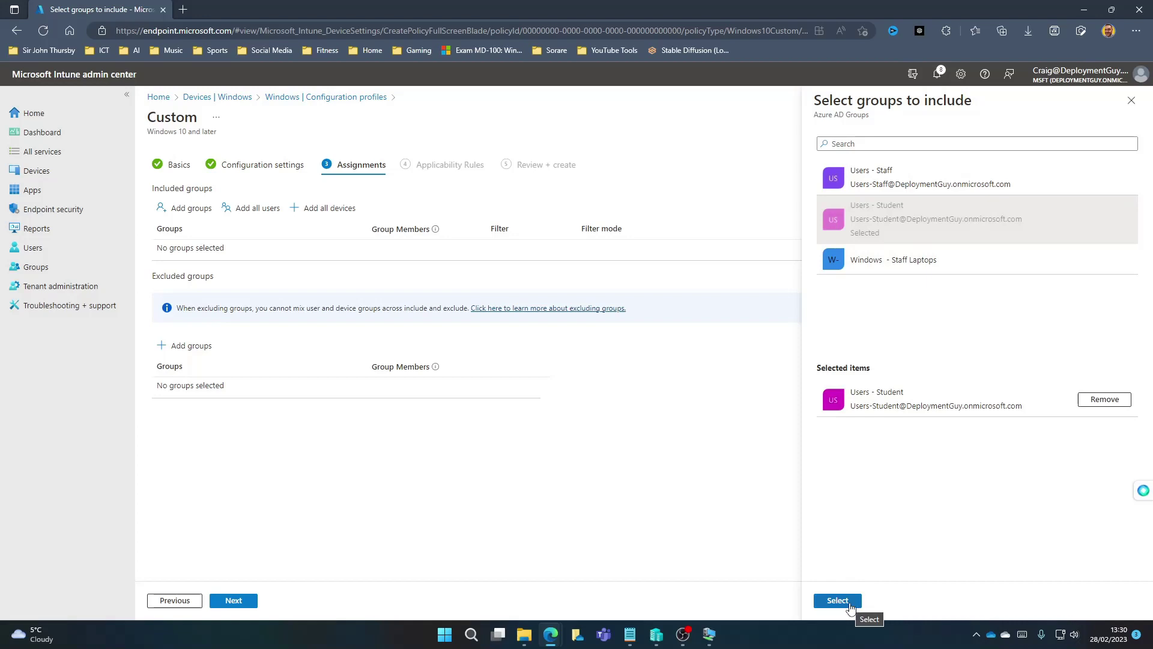
click(838, 600)
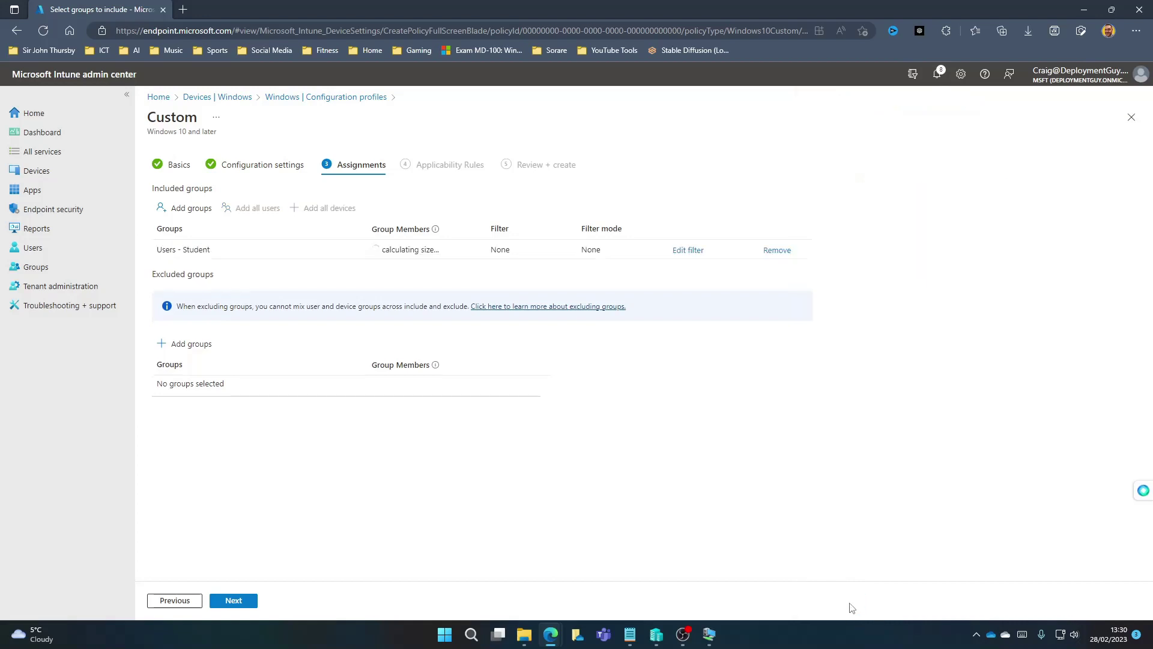
click(228, 601)
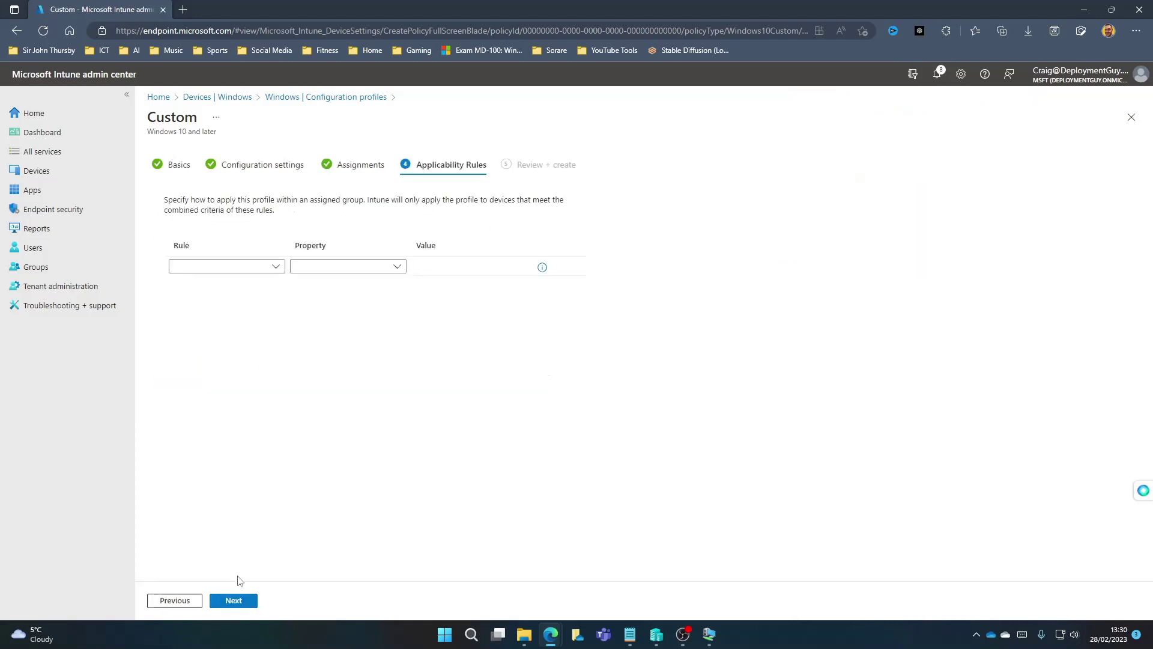
click(243, 606)
click(243, 605)
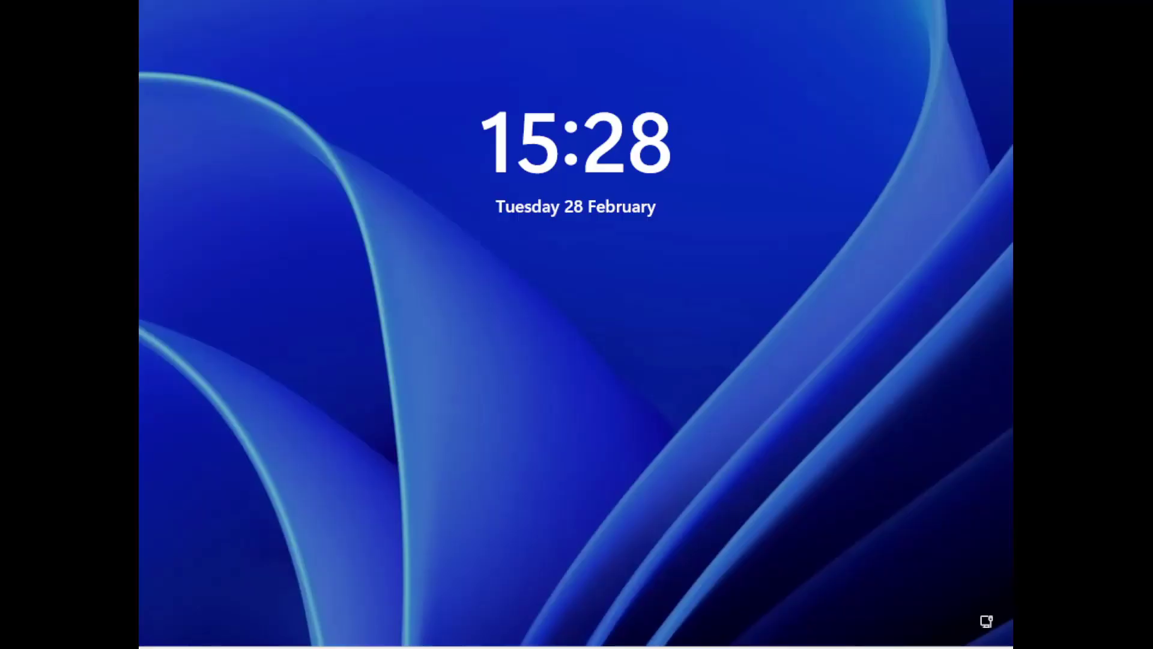
Step: Sign in to the test PC with the student account's username and password
click(622, 366)
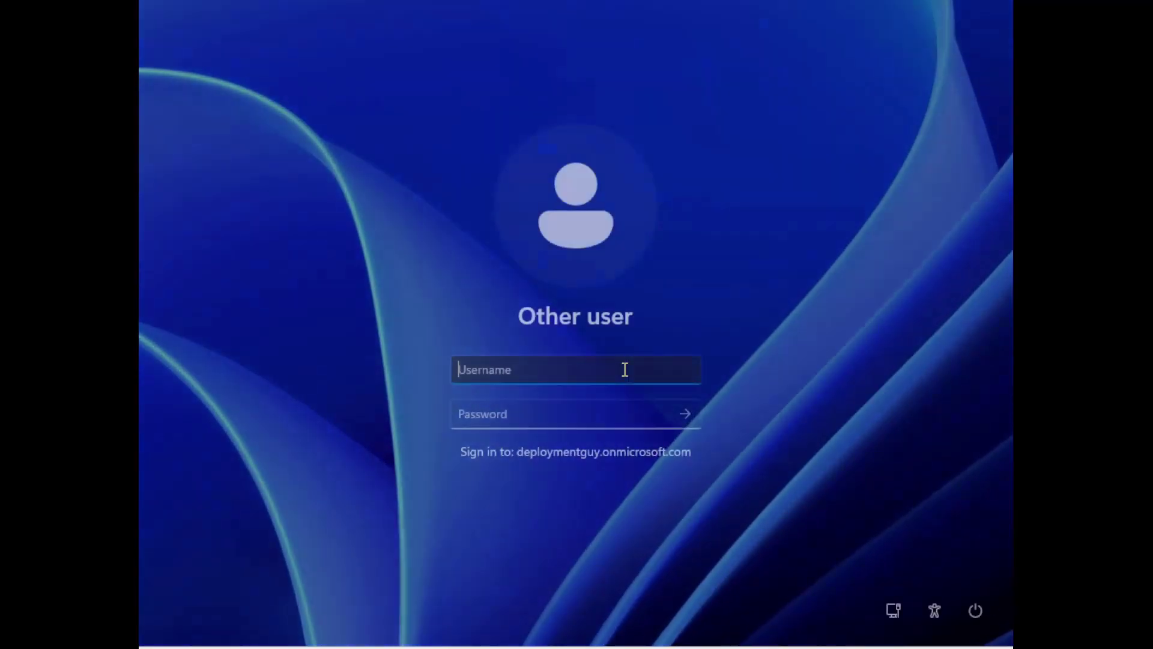
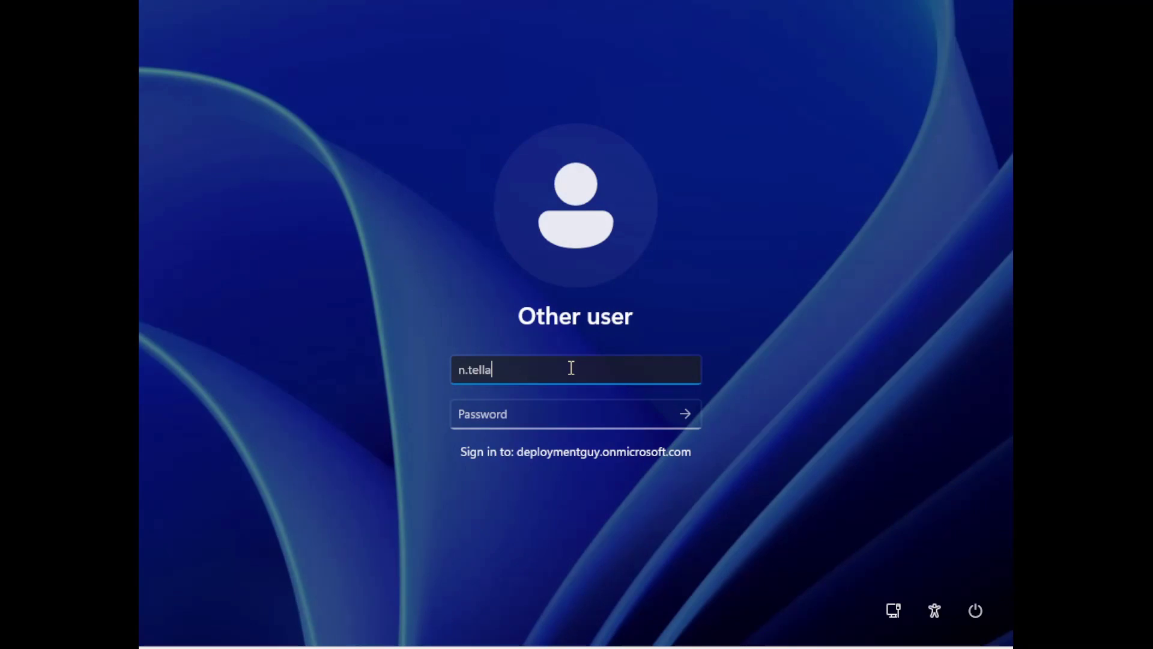
key(Tab)
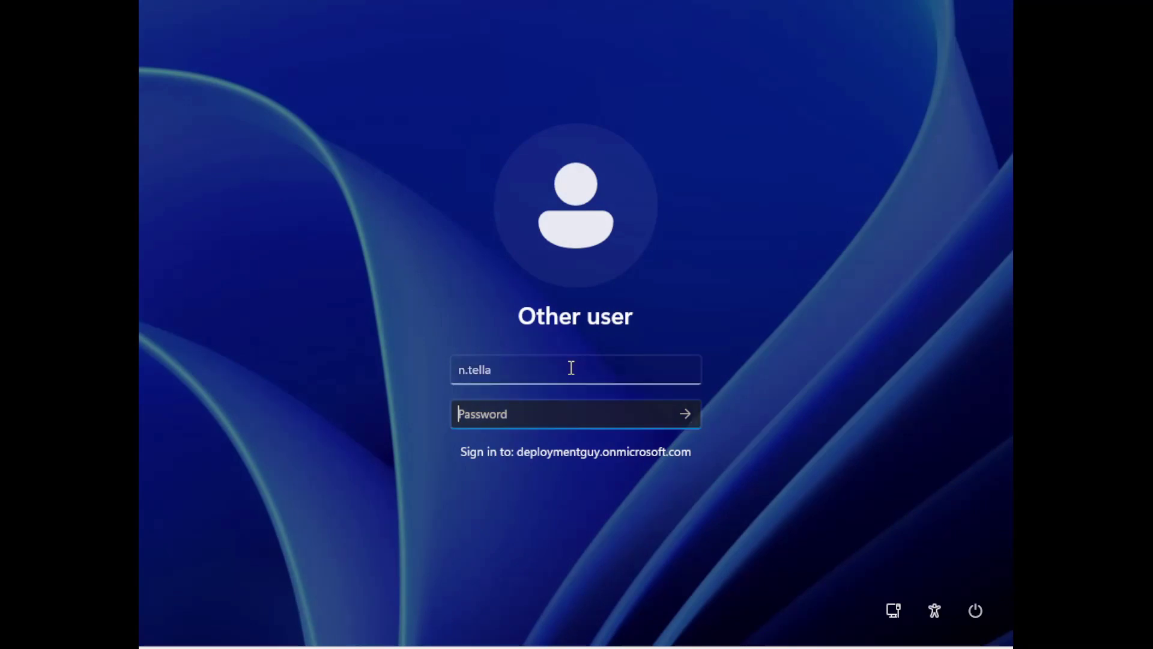
text(*********)
key(Return)
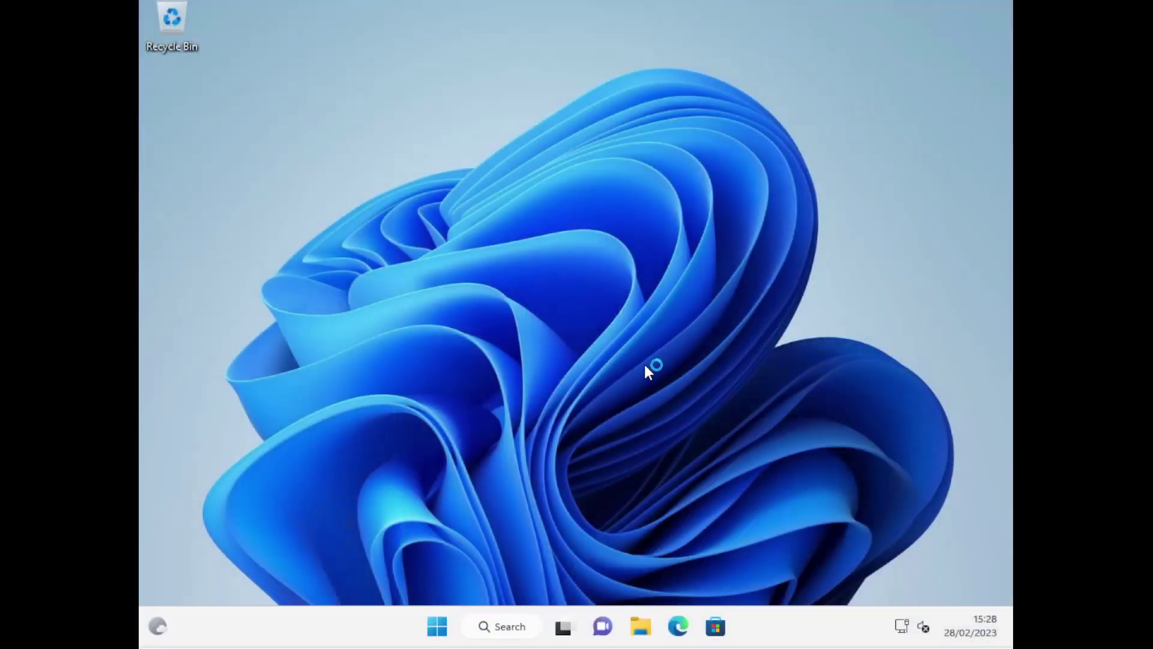
Step: Open the Start menu to check that Edge, Teams and Microsoft 365 are pinned first
key(super)
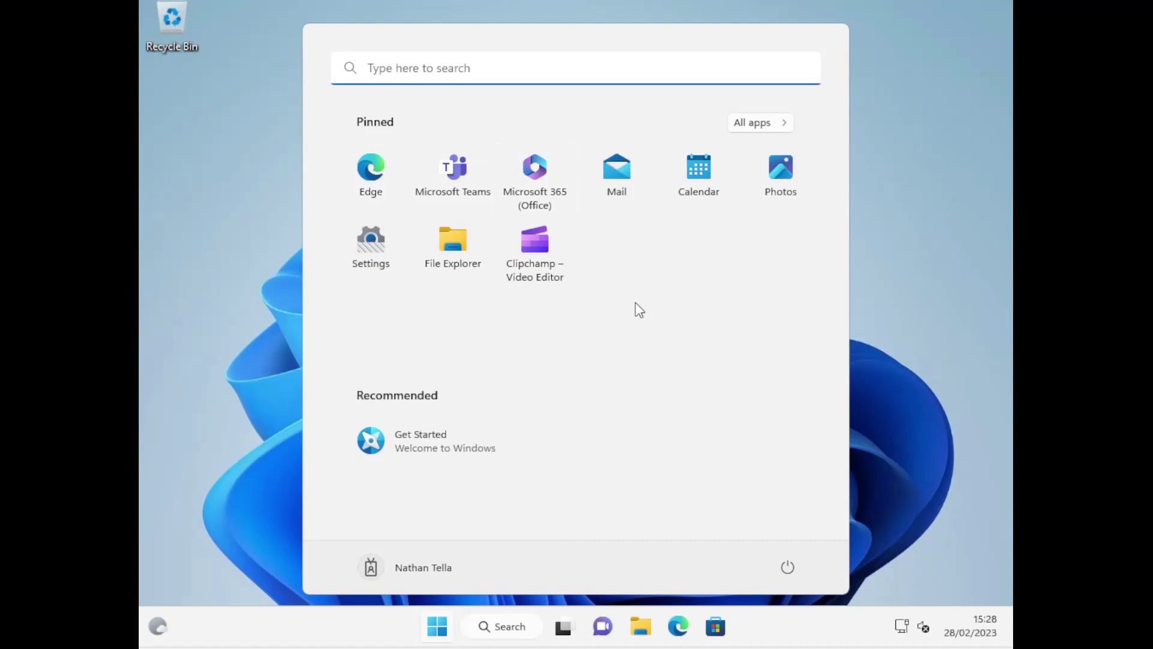